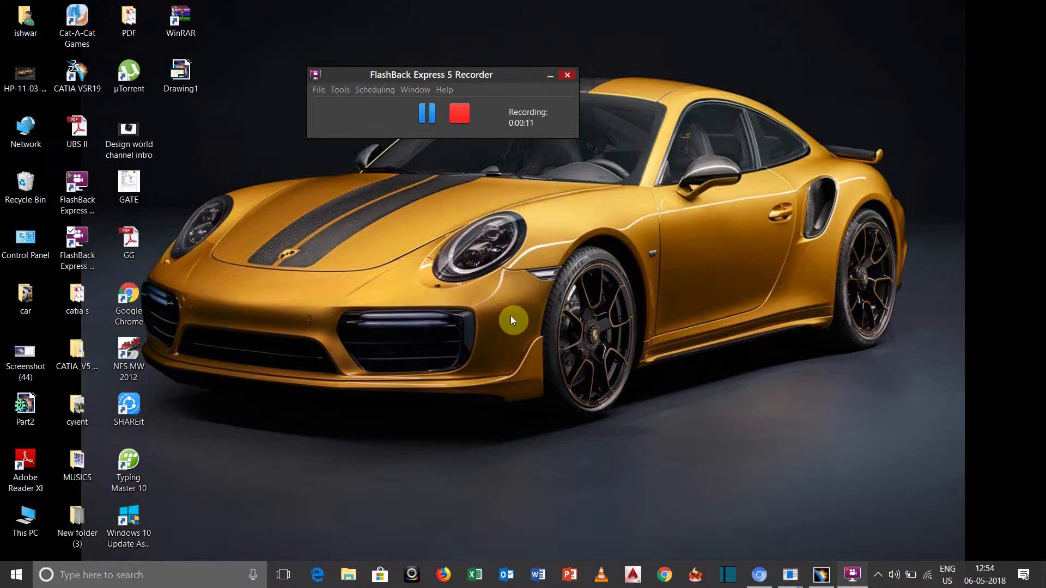
Restore the CATIA V5 window showing Part2's padded block with its pocketed slot
{"action": "left_click", "coordinate": [550, 76]}
{"action": "left_click", "coordinate": [852, 574]}
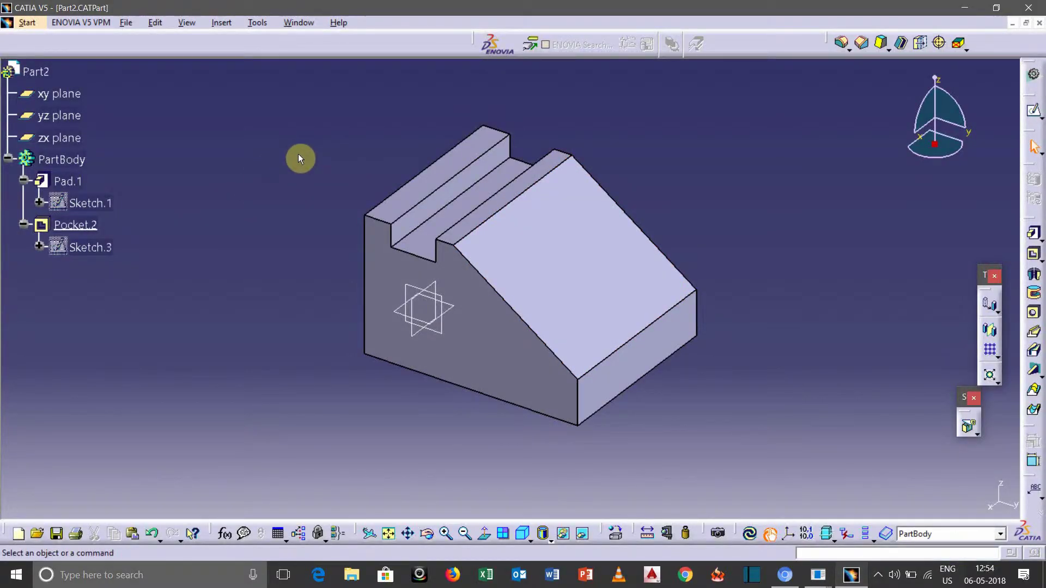
Switch to Drawing1.CATDrawing and frame its front, bottom, side and top views at 1:2
{"action": "left_click", "coordinate": [297, 23]}
{"action": "left_click", "coordinate": [319, 110]}
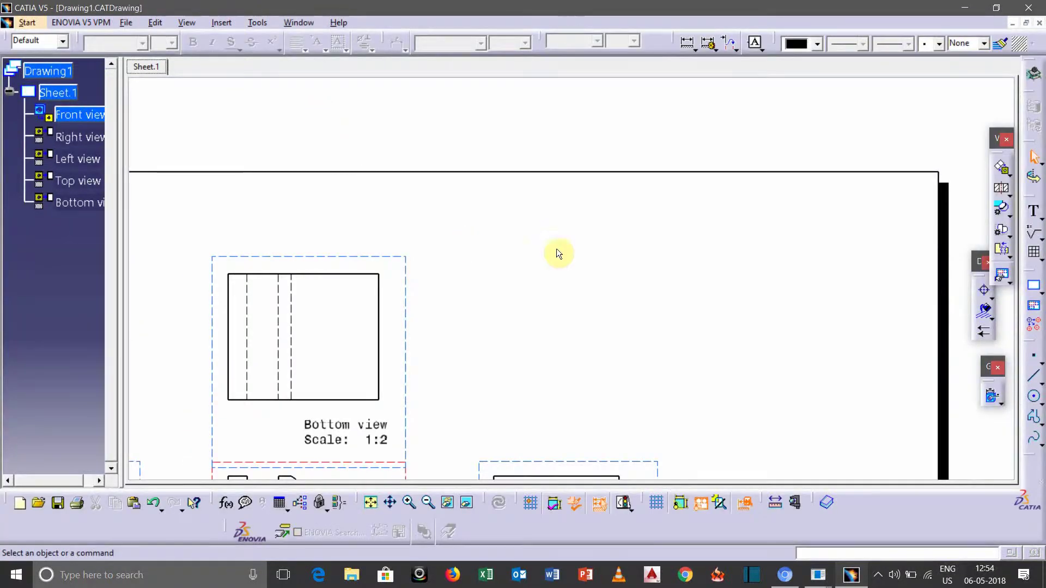
{"action": "mouse_move", "coordinate": [557, 248]}
{"action": "middle_mouse_down"}
{"action": "mouse_move", "coordinate": [447, 203]}
{"action": "mouse_move", "coordinate": [563, 326]}
{"action": "mouse_move", "coordinate": [646, 227]}
{"action": "mouse_move", "coordinate": [646, 240]}
{"action": "mouse_move", "coordinate": [670, 159]}
{"action": "mouse_move", "coordinate": [689, 145]}
{"action": "mouse_move", "coordinate": [612, 238]}
{"action": "mouse_move", "coordinate": [655, 159]}
{"action": "mouse_move", "coordinate": [626, 158]}
{"action": "mouse_move", "coordinate": [594, 245]}
{"action": "mouse_move", "coordinate": [591, 194]}
{"action": "middle_mouse_up"}
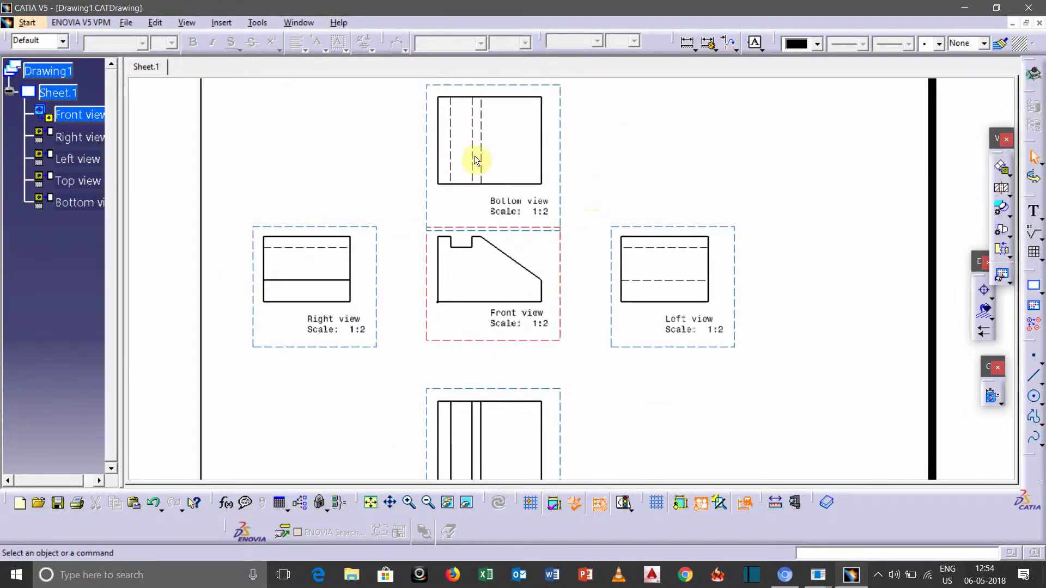
{"action": "middle_click_drag", "start_coordinate": [500, 156], "coordinate": [457, 191]}
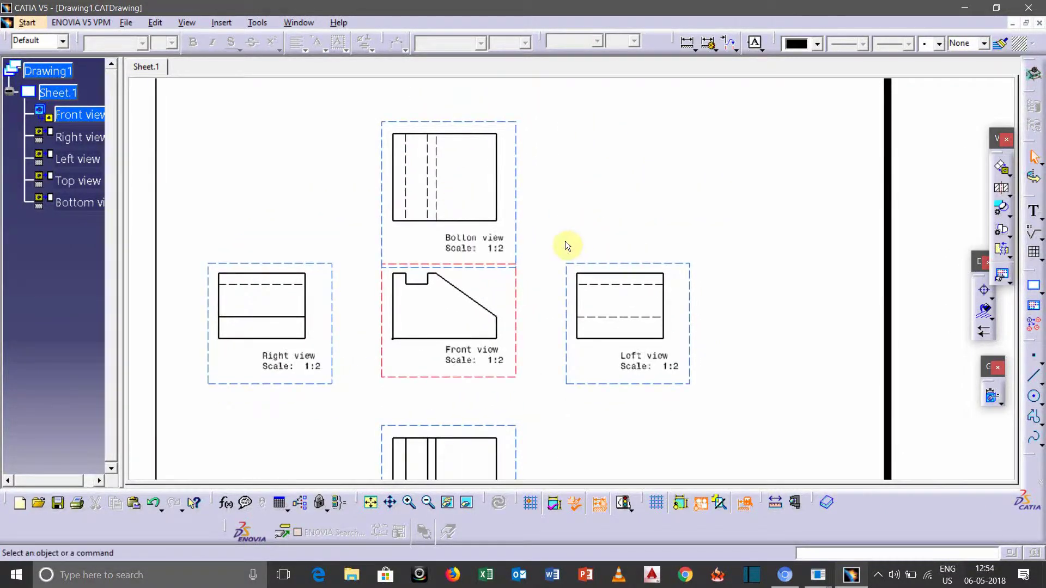
{"action": "middle_click_drag", "start_coordinate": [559, 267], "coordinate": [576, 224]}
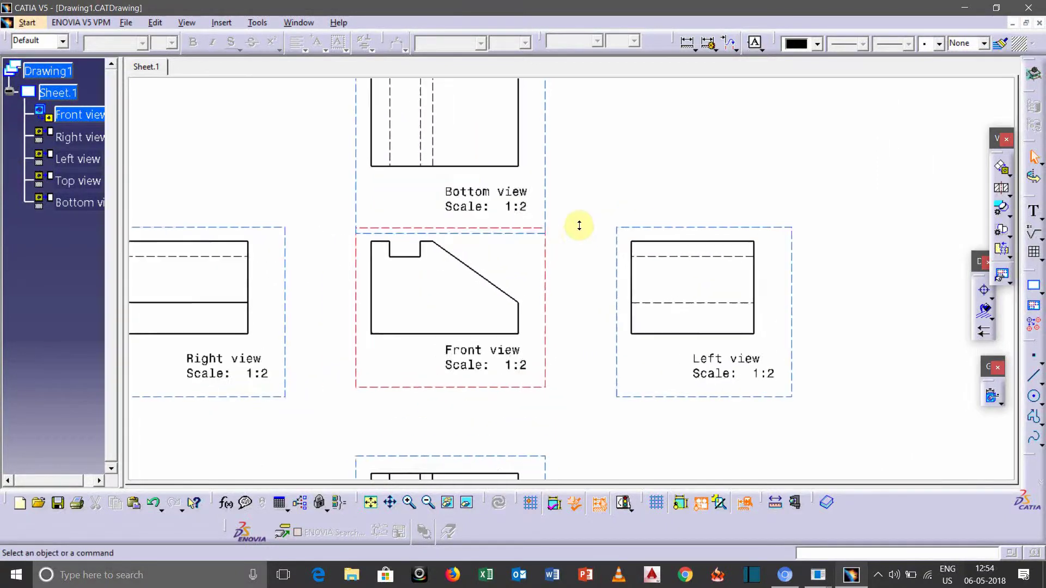
Start an auxiliary view from the front view, with its projection line parallel to the slanted edge
{"action": "left_click", "coordinate": [546, 322]}
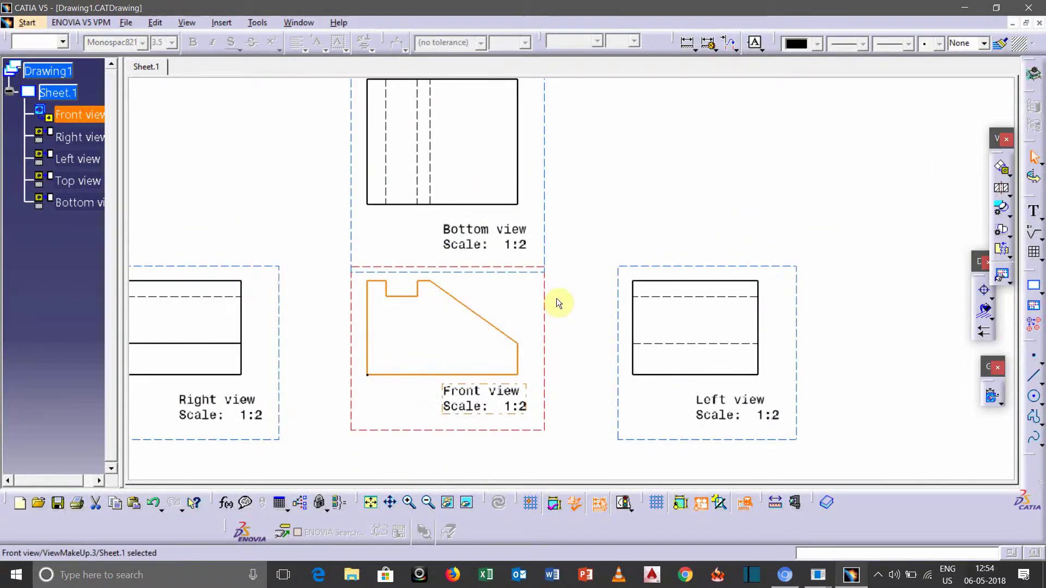
{"action": "middle_click_drag", "start_coordinate": [573, 316], "coordinate": [574, 269], "text": "ctrl"}
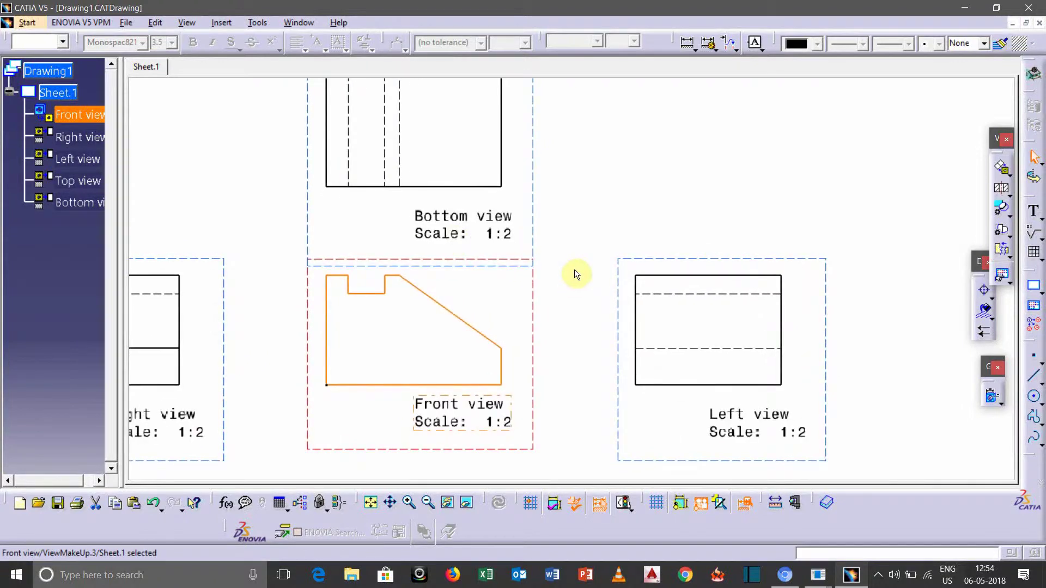
{"action": "left_click", "coordinate": [1004, 170]}
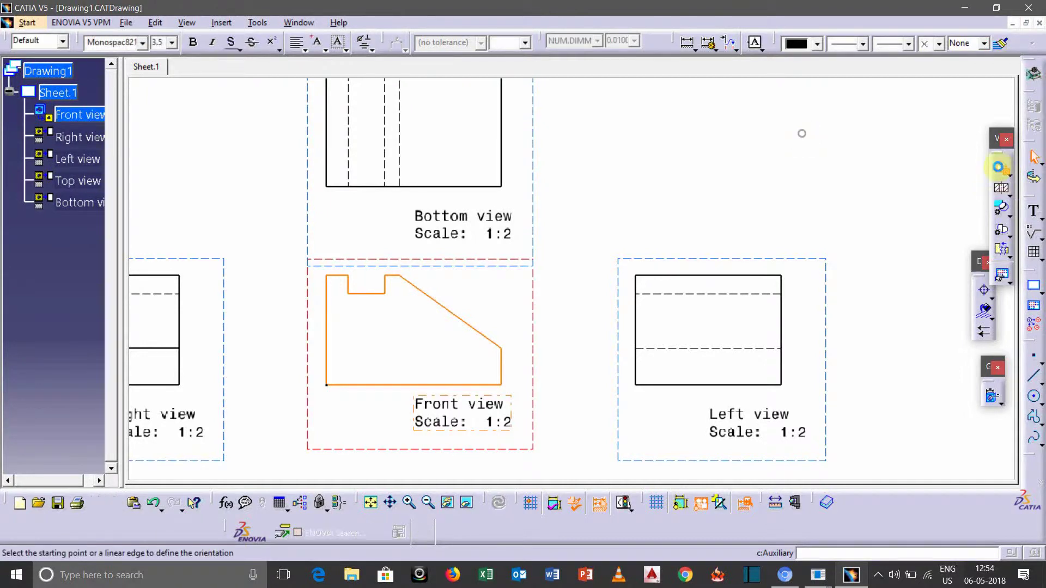
{"action": "mouse_move", "coordinate": [420, 339]}
{"action": "middle_mouse_down", "text": "ctrl"}
{"action": "mouse_move", "coordinate": [527, 343]}
{"action": "mouse_move", "coordinate": [516, 283]}
{"action": "middle_mouse_up", "text": "ctrl"}
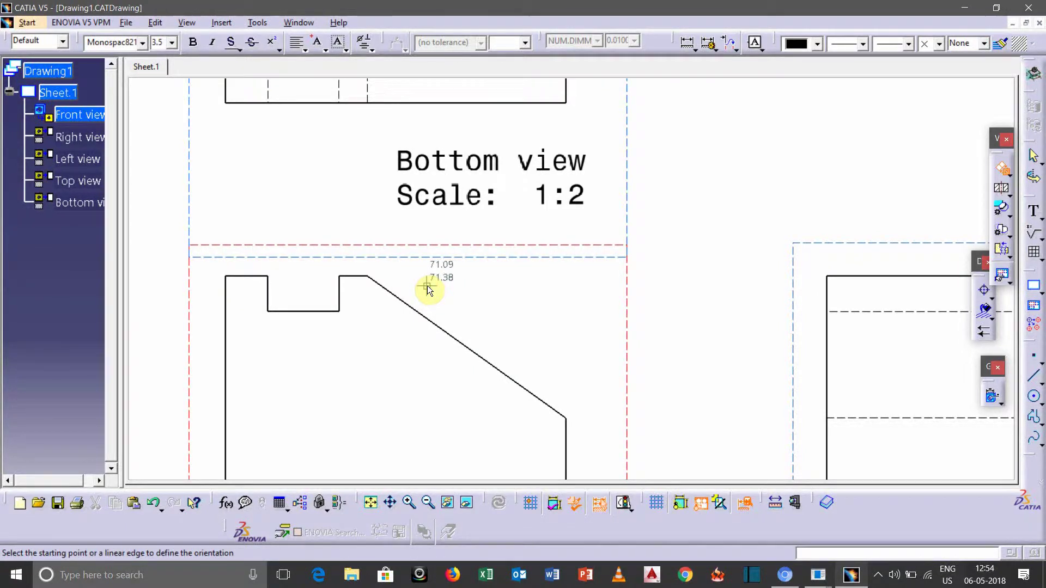
{"action": "left_click", "coordinate": [427, 286]}
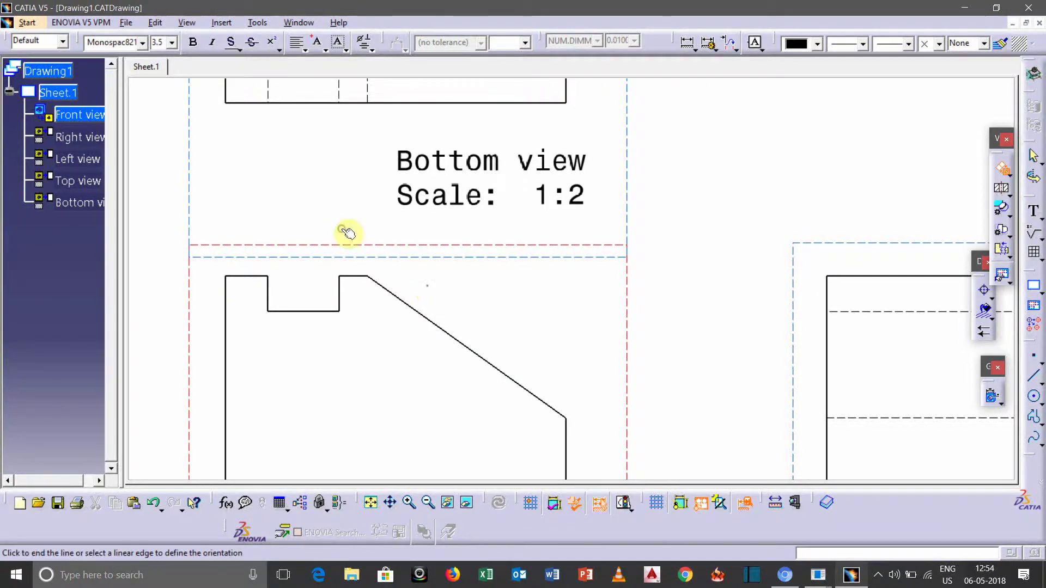
{"action": "right_click", "coordinate": [447, 332]}
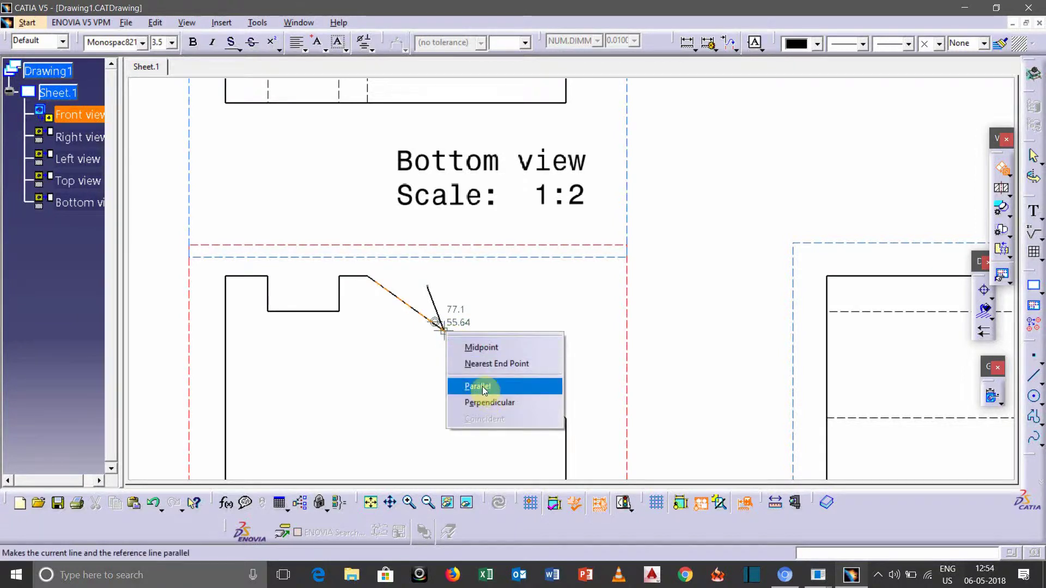
{"action": "left_click", "coordinate": [482, 386]}
{"action": "left_click", "coordinate": [388, 294]}
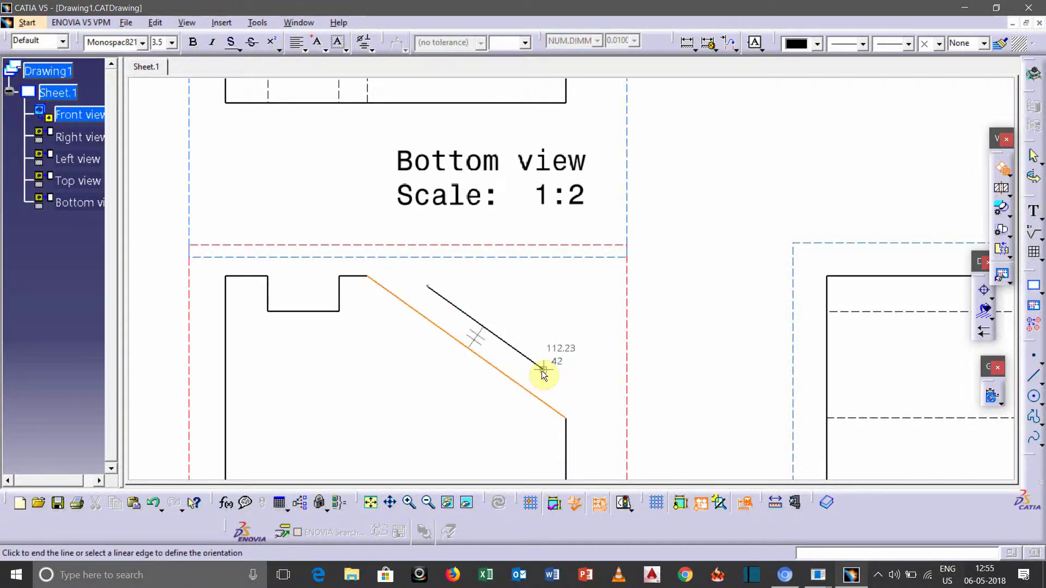
{"action": "left_click", "coordinate": [543, 373]}
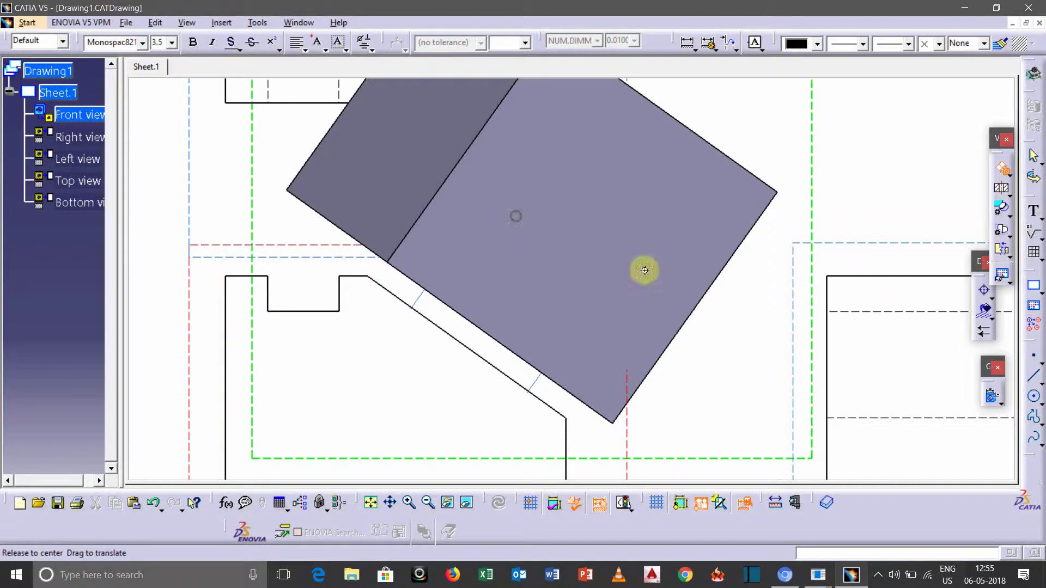
Drop Auxiliary view A at 1:2 in empty space beside the bottom view
{"action": "mouse_move", "coordinate": [643, 269]}
{"action": "middle_mouse_down"}
{"action": "mouse_move", "coordinate": [661, 328]}
{"action": "mouse_move", "coordinate": [649, 258]}
{"action": "mouse_move", "coordinate": [528, 399]}
{"action": "mouse_move", "coordinate": [535, 346]}
{"action": "mouse_move", "coordinate": [659, 279]}
{"action": "mouse_move", "coordinate": [561, 390]}
{"action": "mouse_move", "coordinate": [459, 411]}
{"action": "middle_mouse_up"}
{"action": "middle_click_drag", "start_coordinate": [629, 266], "coordinate": [580, 319]}
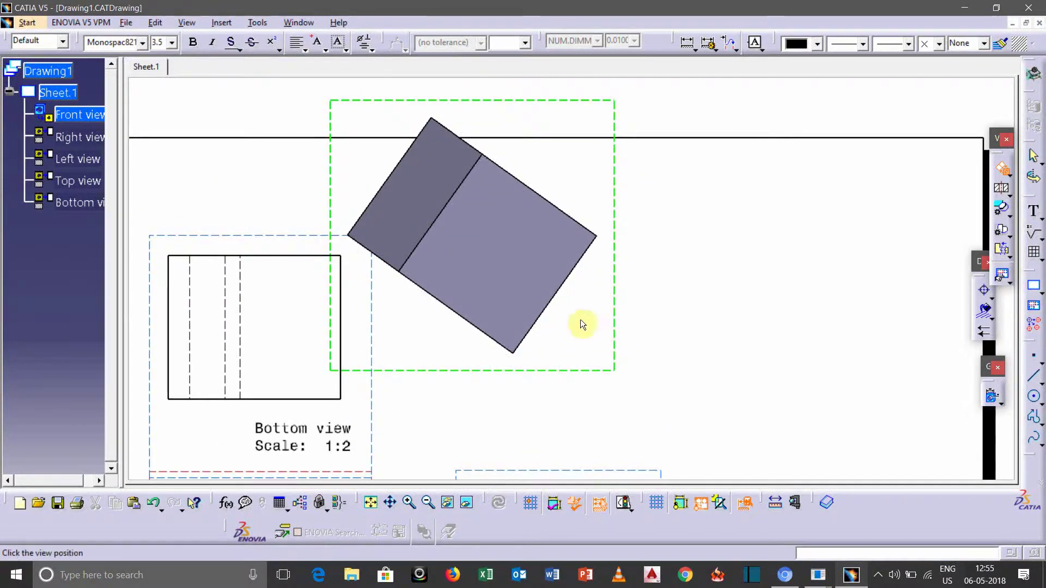
{"action": "left_click", "coordinate": [612, 322]}
{"action": "mouse_move", "coordinate": [646, 361]}
{"action": "middle_mouse_down"}
{"action": "mouse_move", "coordinate": [665, 324]}
{"action": "mouse_move", "coordinate": [537, 257]}
{"action": "mouse_move", "coordinate": [680, 341]}
{"action": "mouse_move", "coordinate": [518, 276]}
{"action": "mouse_move", "coordinate": [730, 357]}
{"action": "mouse_move", "coordinate": [691, 273]}
{"action": "middle_mouse_up"}
{"action": "left_click", "coordinate": [643, 245]}
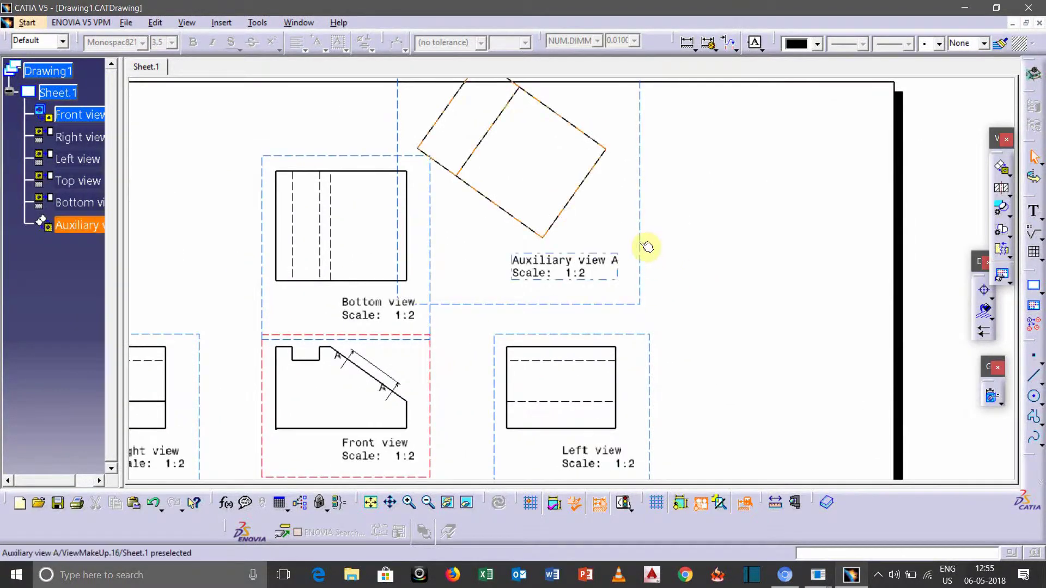
Position Auxiliary view A independently of its reference view and drag it to the upper right
{"action": "right_click", "coordinate": [641, 243]}
{"action": "mouse_move", "coordinate": [746, 515]}
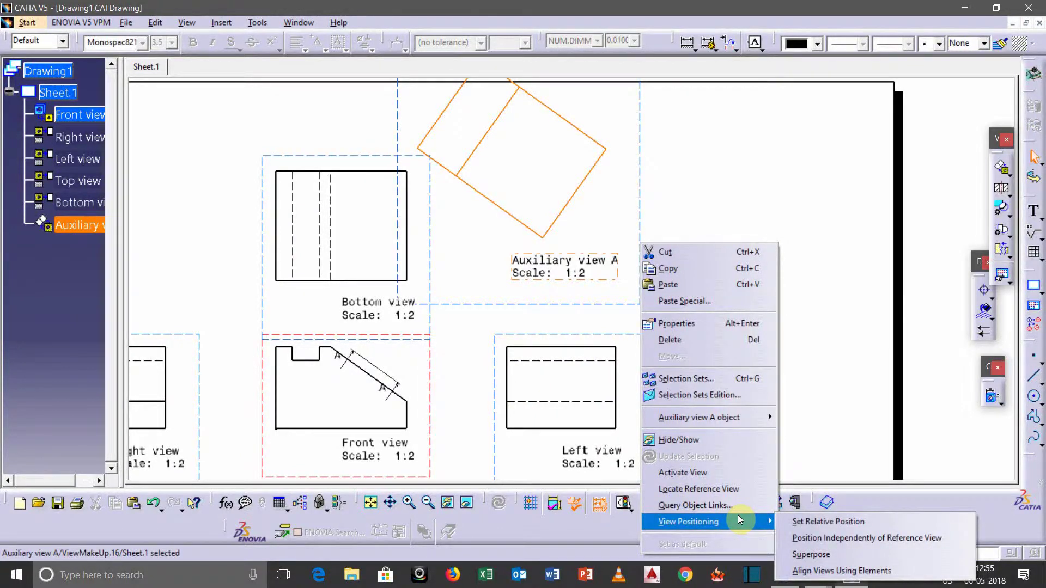
{"action": "left_click", "coordinate": [804, 538]}
{"action": "mouse_move", "coordinate": [647, 210]}
{"action": "middle_mouse_down", "text": "ctrl"}
{"action": "mouse_move", "coordinate": [684, 240]}
{"action": "mouse_move", "coordinate": [649, 233]}
{"action": "mouse_move", "coordinate": [631, 212]}
{"action": "middle_mouse_up", "text": "ctrl"}
{"action": "left_click_drag", "start_coordinate": [631, 212], "coordinate": [814, 277]}
{"action": "mouse_move", "coordinate": [595, 297]}
{"action": "middle_mouse_down", "text": "ctrl"}
{"action": "mouse_move", "coordinate": [488, 175]}
{"action": "mouse_move", "coordinate": [575, 189]}
{"action": "mouse_move", "coordinate": [465, 164]}
{"action": "mouse_move", "coordinate": [483, 229]}
{"action": "mouse_move", "coordinate": [603, 273]}
{"action": "mouse_move", "coordinate": [423, 161]}
{"action": "middle_mouse_up", "text": "ctrl"}
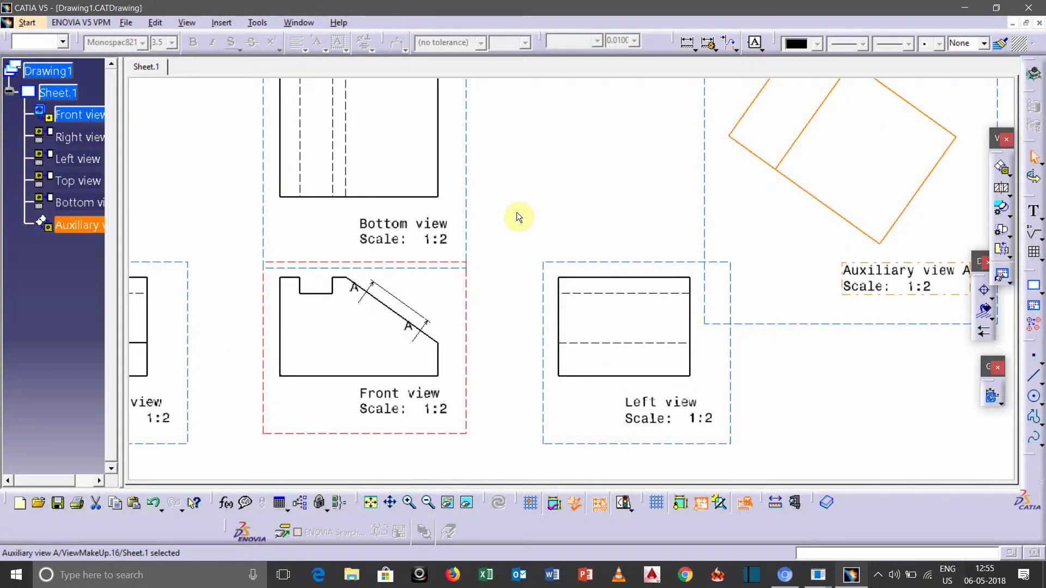
Edit the A-A callout on the front view, invert its profile direction, and end profile edition
{"action": "mouse_move", "coordinate": [474, 236]}
{"action": "middle_mouse_down", "text": "ctrl"}
{"action": "mouse_move", "coordinate": [535, 322]}
{"action": "mouse_move", "coordinate": [564, 285]}
{"action": "mouse_move", "coordinate": [570, 226]}
{"action": "middle_mouse_up", "text": "ctrl"}
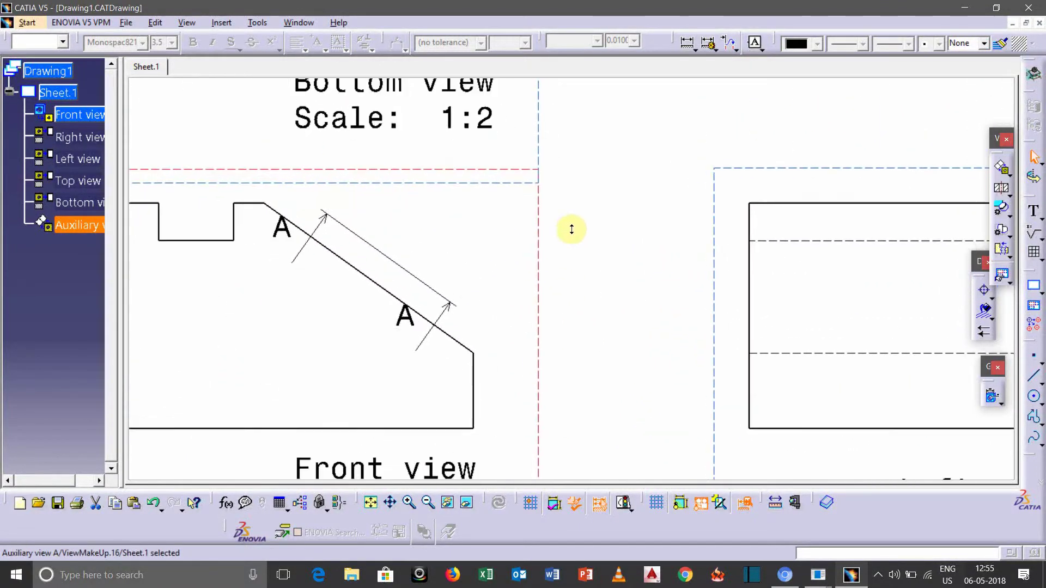
{"action": "mouse_move", "coordinate": [508, 327]}
{"action": "middle_mouse_down"}
{"action": "mouse_move", "coordinate": [597, 296]}
{"action": "mouse_move", "coordinate": [598, 272]}
{"action": "middle_mouse_up"}
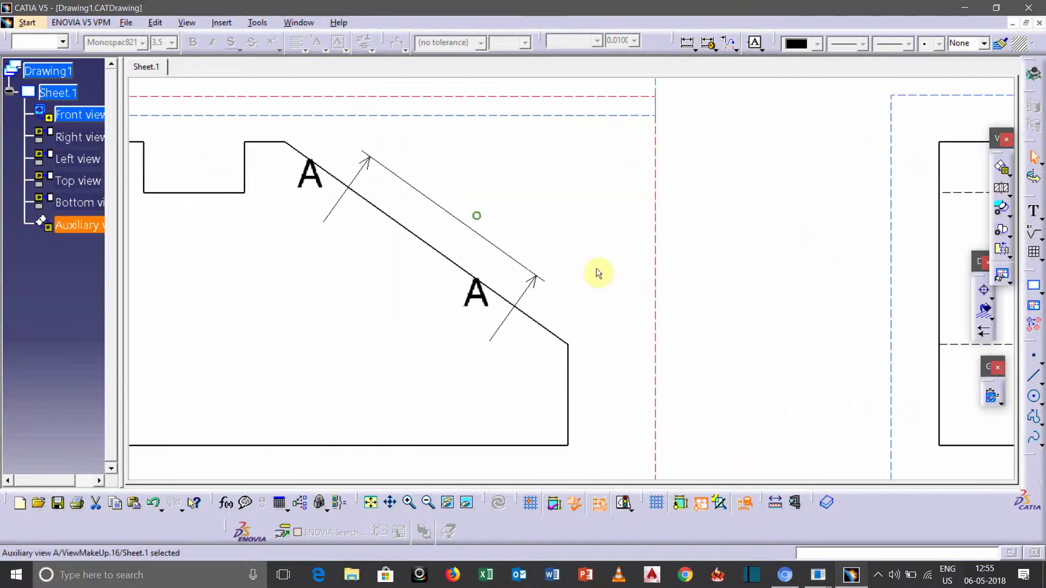
{"action": "double_click", "coordinate": [538, 279]}
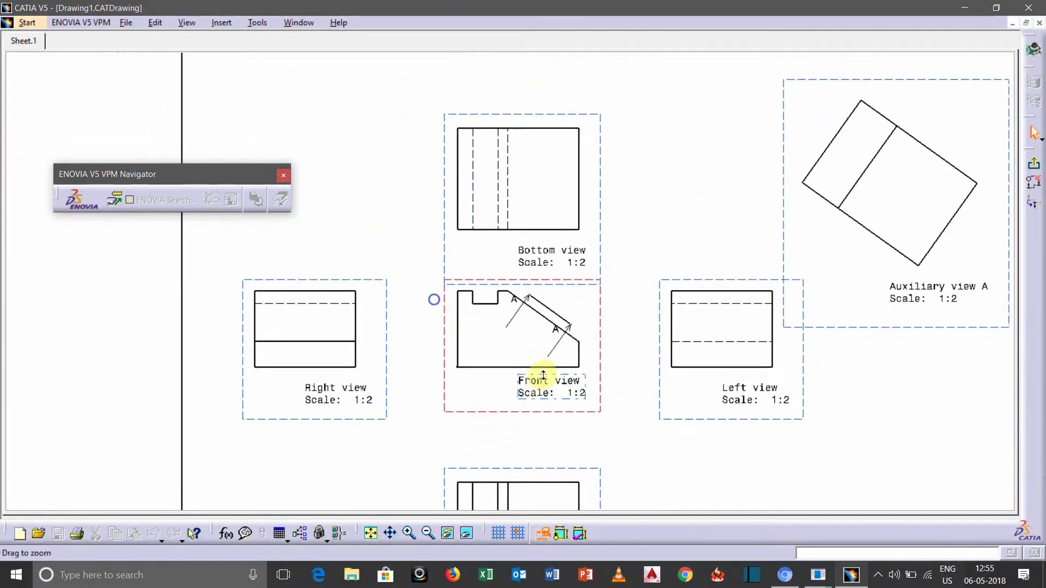
{"action": "middle_click_drag", "start_coordinate": [675, 306], "coordinate": [729, 275]}
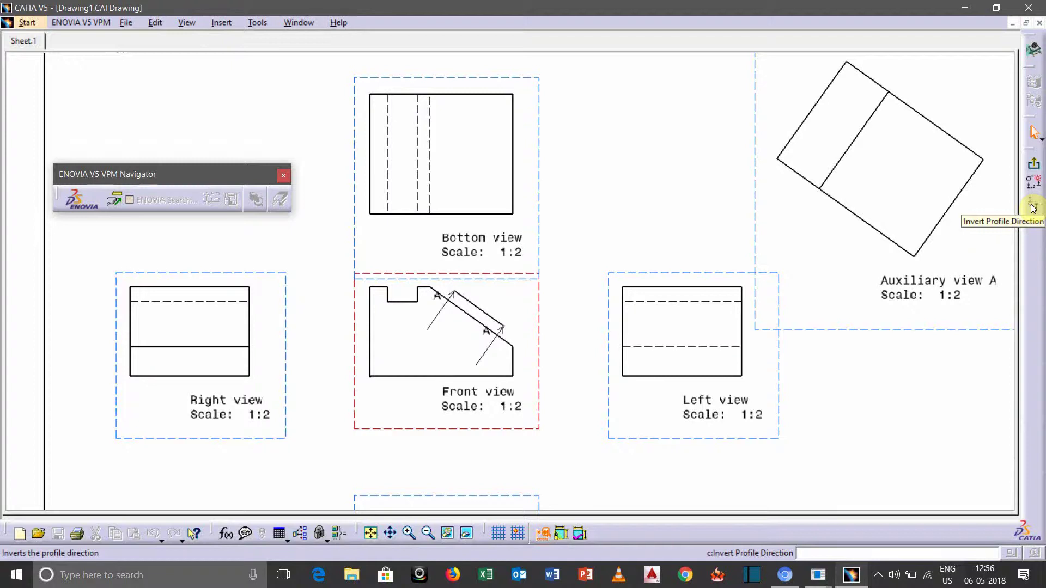
{"action": "left_click", "coordinate": [1034, 207]}
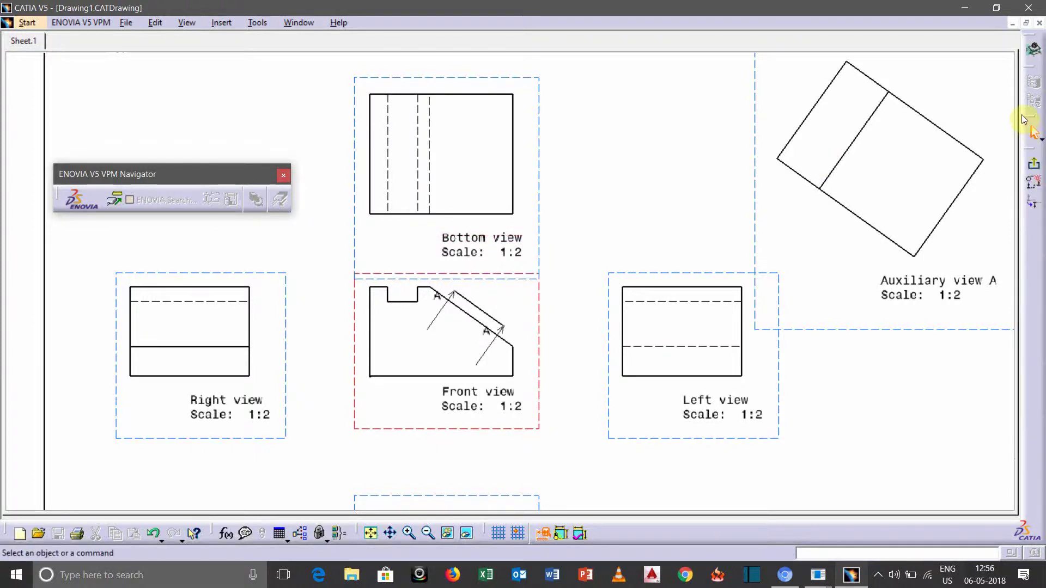
{"action": "mouse_move", "coordinate": [675, 229]}
{"action": "middle_mouse_down", "text": "ctrl"}
{"action": "mouse_move", "coordinate": [525, 163]}
{"action": "mouse_move", "coordinate": [682, 235]}
{"action": "mouse_move", "coordinate": [730, 195]}
{"action": "middle_mouse_up", "text": "ctrl"}
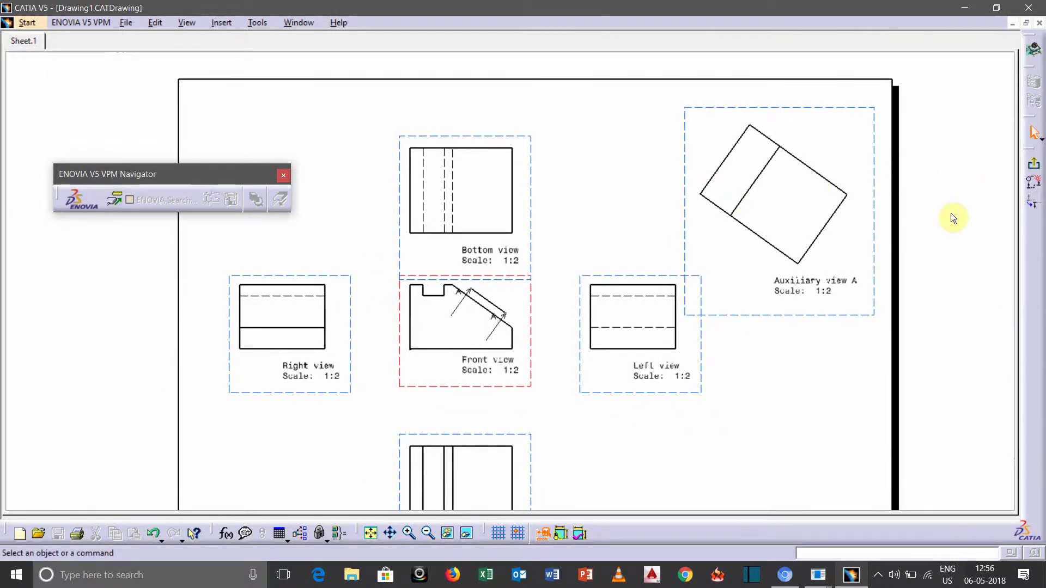
{"action": "left_click", "coordinate": [1037, 169]}
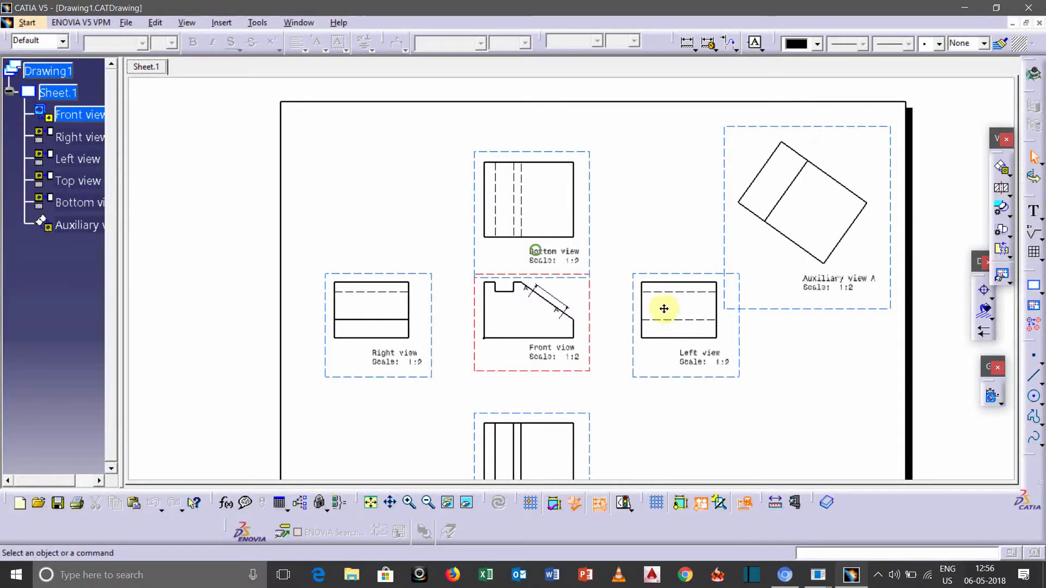
Start an Isometric View from the projection views flyout and open the Window menu
{"action": "mouse_move", "coordinate": [663, 306]}
{"action": "middle_mouse_down", "text": "ctrl"}
{"action": "mouse_move", "coordinate": [621, 283]}
{"action": "mouse_move", "coordinate": [619, 233]}
{"action": "mouse_move", "coordinate": [605, 235]}
{"action": "middle_mouse_up", "text": "ctrl"}
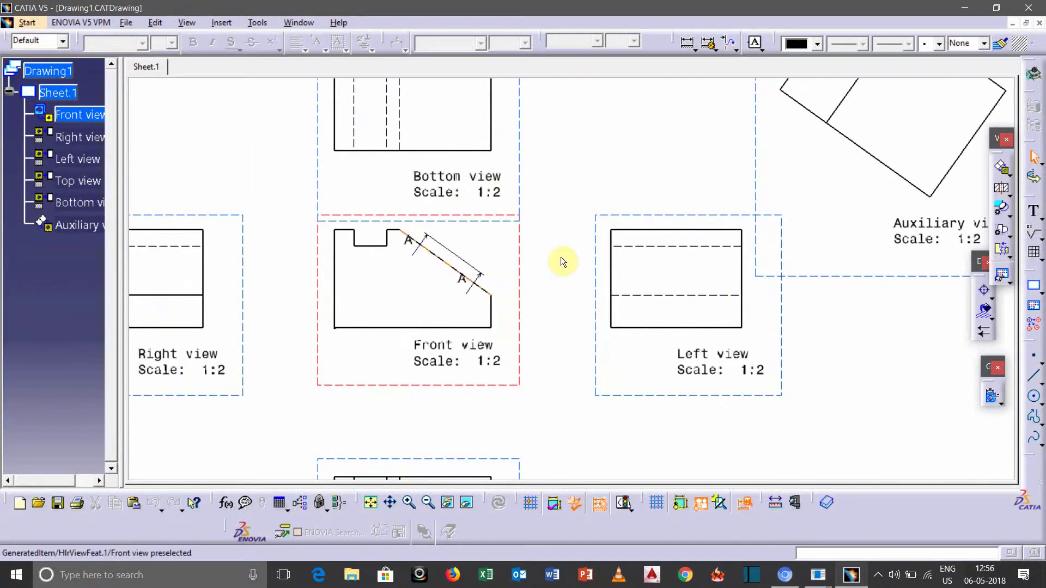
{"action": "scroll", "coordinate": [561, 257], "scroll_direction": "down", "scroll_amount": 3}
{"action": "middle_click_drag", "start_coordinate": [688, 240], "coordinate": [647, 260]}
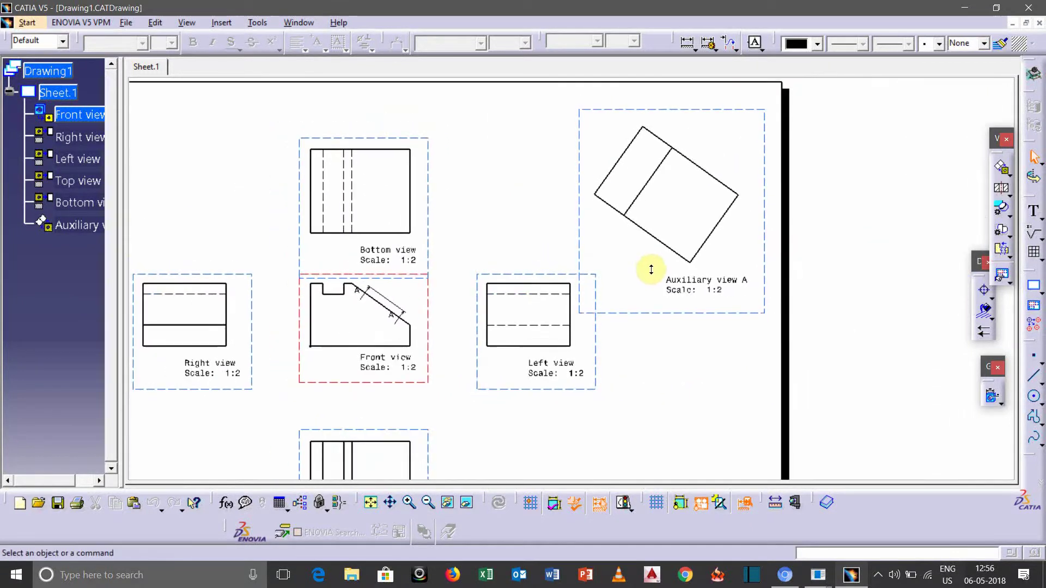
{"action": "mouse_move", "coordinate": [541, 354]}
{"action": "middle_mouse_down"}
{"action": "mouse_move", "coordinate": [696, 206]}
{"action": "mouse_move", "coordinate": [682, 299]}
{"action": "mouse_move", "coordinate": [619, 316]}
{"action": "mouse_move", "coordinate": [623, 368]}
{"action": "middle_mouse_up"}
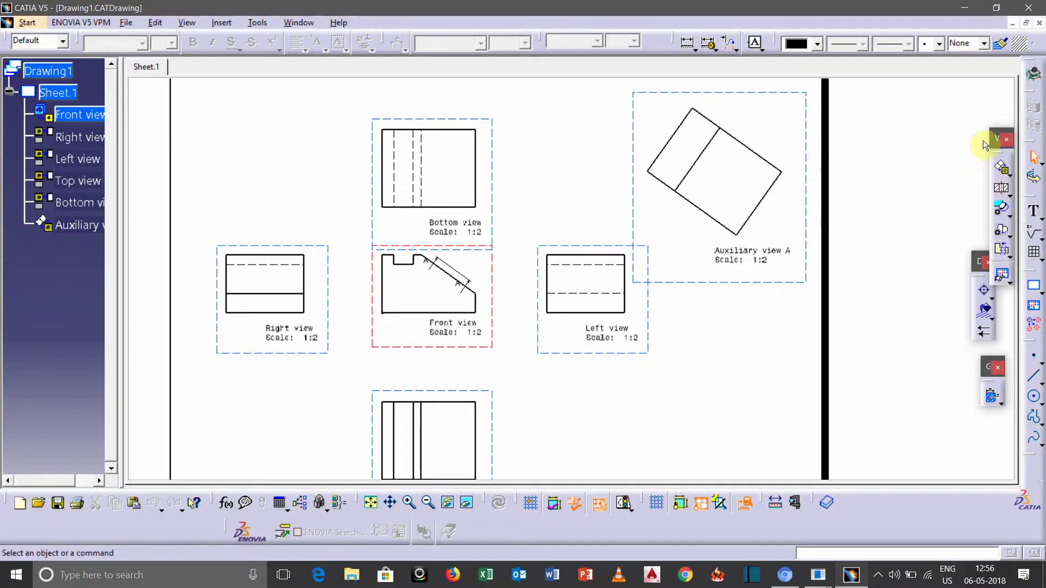
{"action": "mouse_move", "coordinate": [995, 141]}
{"action": "left_mouse_down"}
{"action": "mouse_move", "coordinate": [957, 113]}
{"action": "mouse_move", "coordinate": [983, 139]}
{"action": "left_mouse_up"}
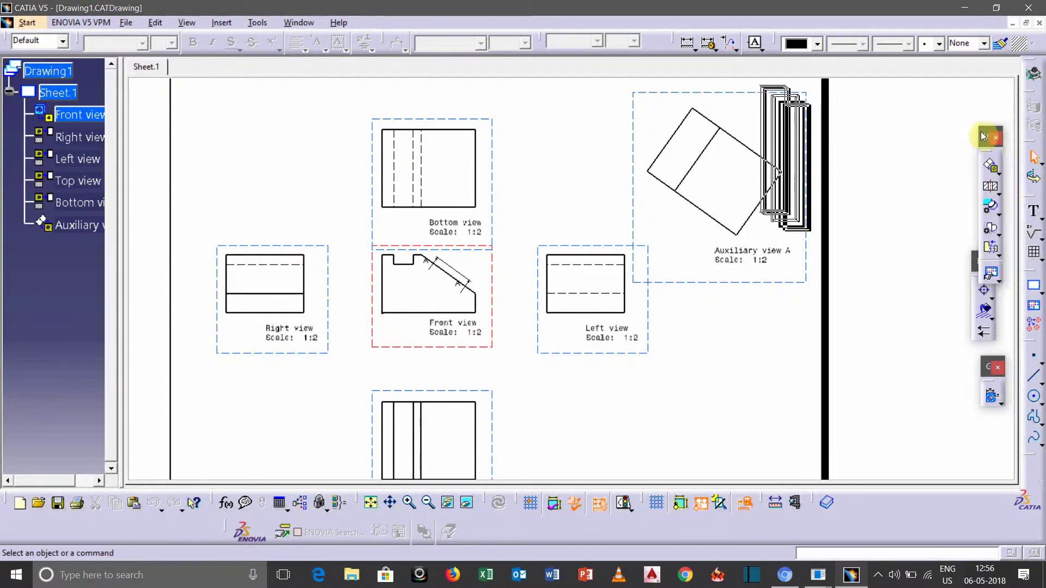
{"action": "left_click", "coordinate": [995, 170]}
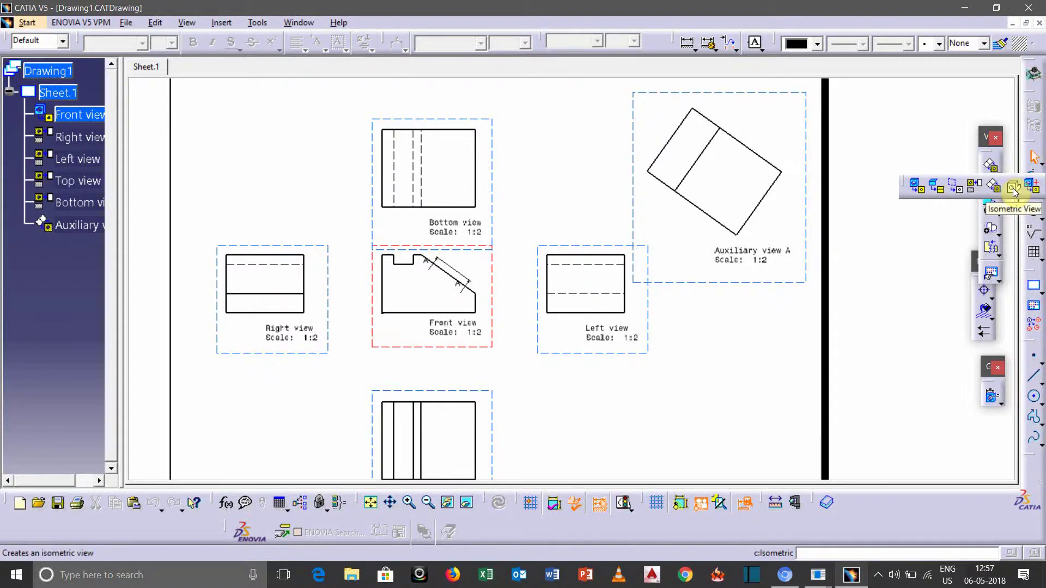
{"action": "left_click", "coordinate": [1014, 189]}
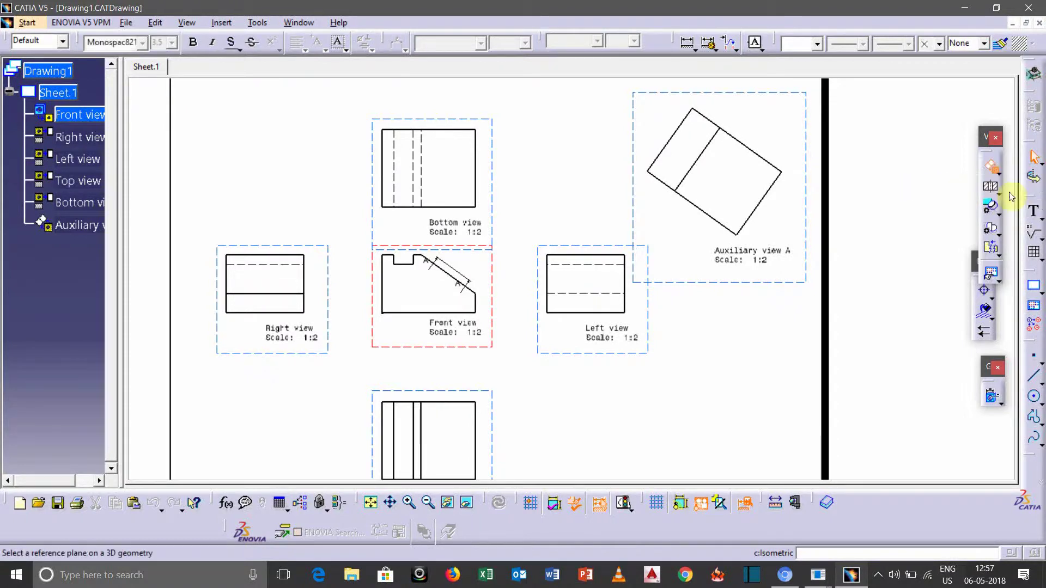
{"action": "left_click", "coordinate": [299, 24]}
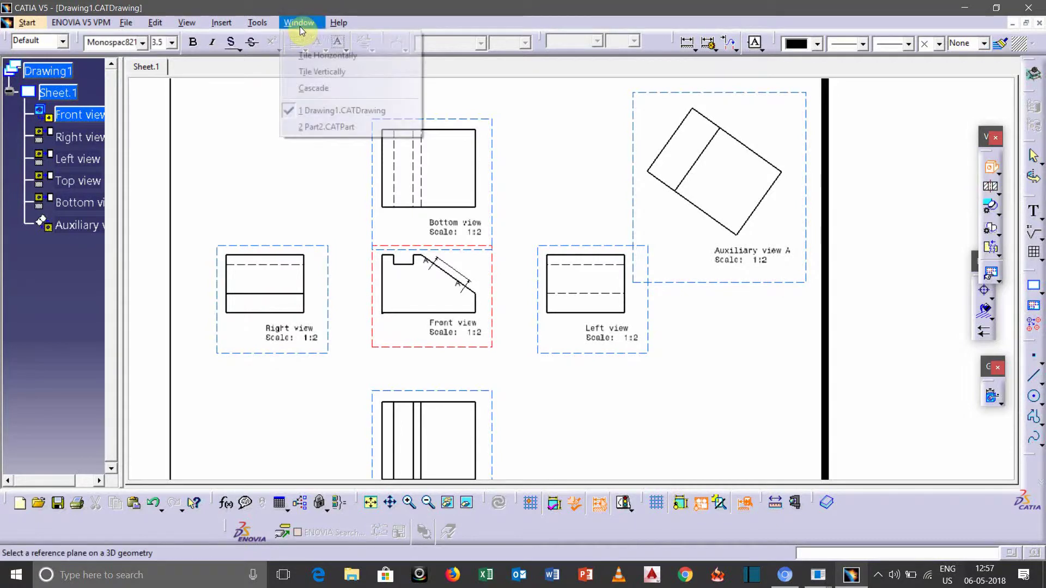
On Part2, set the compass rotation increments to 90deg for U, V and W
{"action": "left_click", "coordinate": [310, 129]}
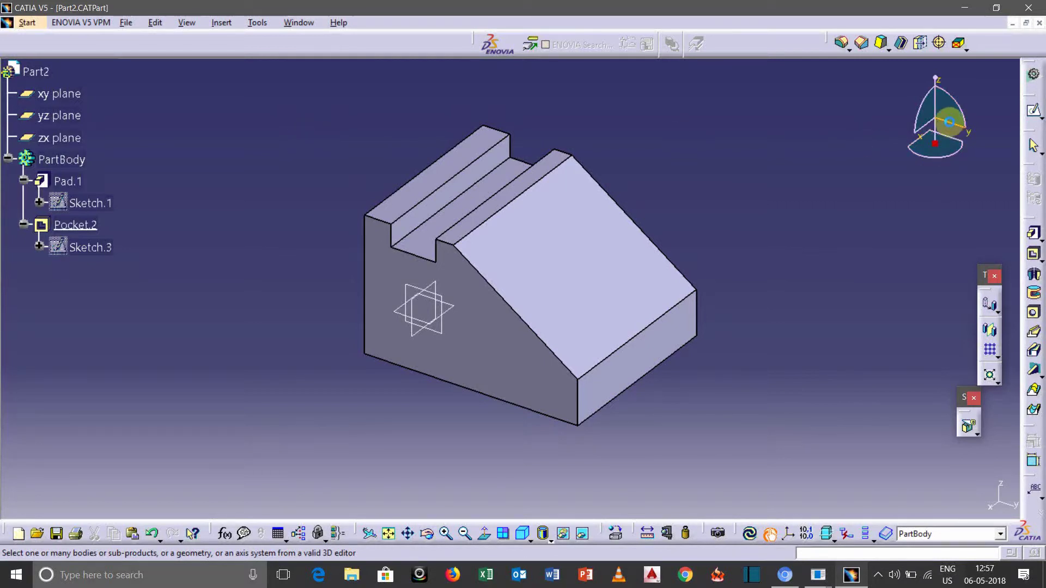
{"action": "double_click", "coordinate": [949, 122]}
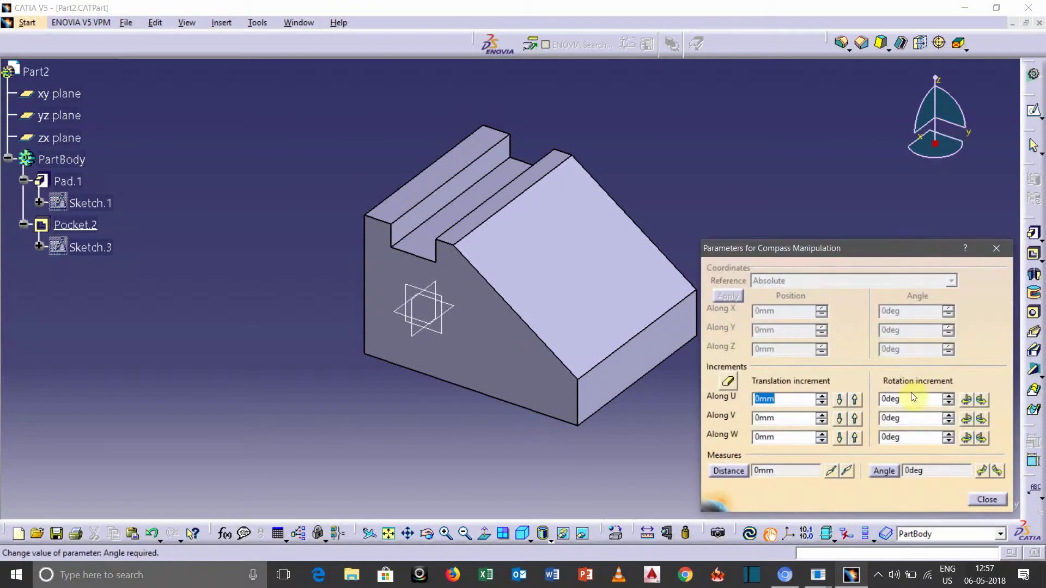
{"action": "double_click", "coordinate": [905, 399]}
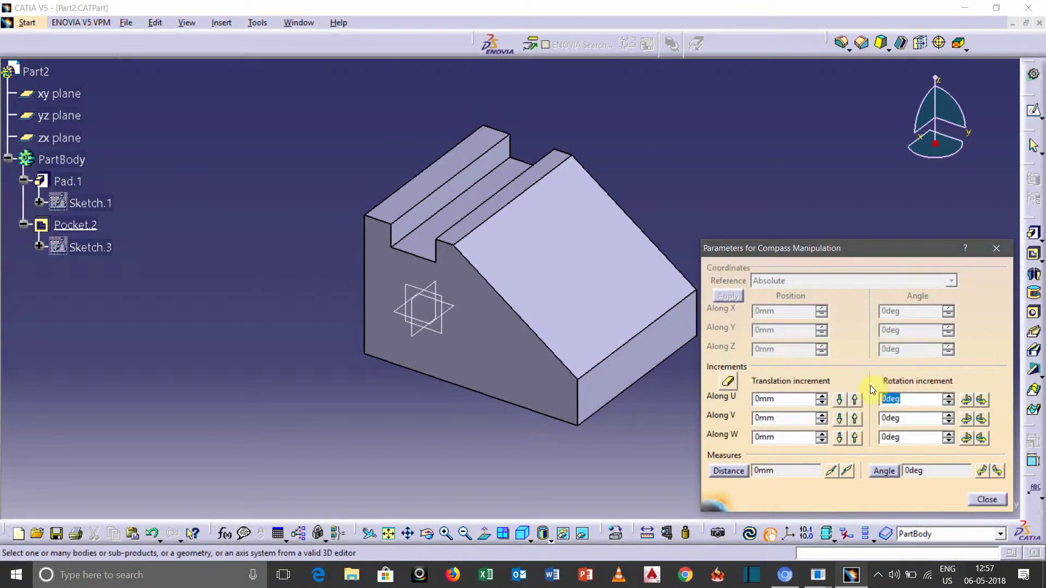
{"action": "type", "text": "90"}
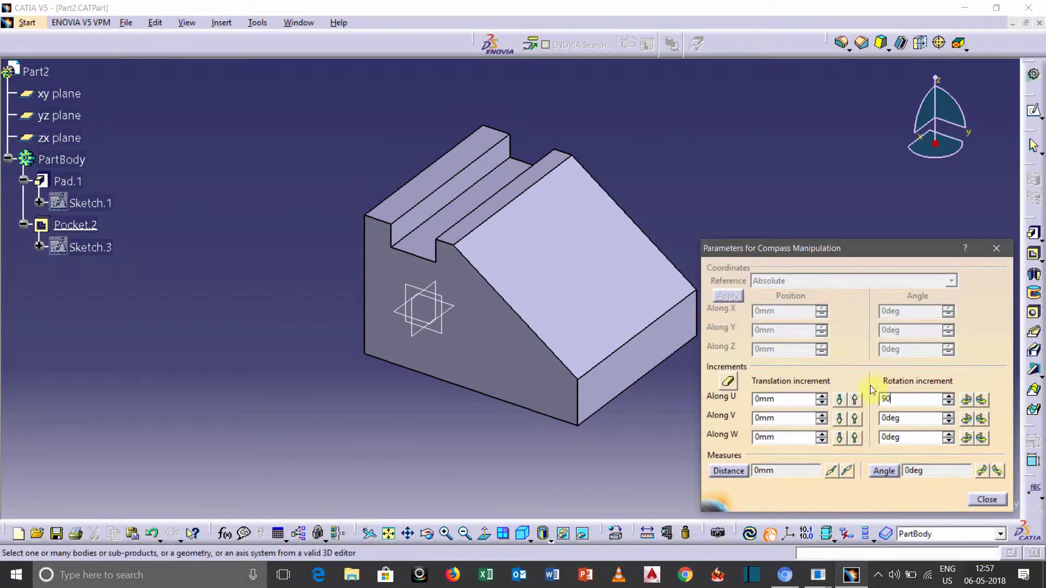
{"action": "double_click", "coordinate": [910, 418]}
{"action": "type", "text": "90"}
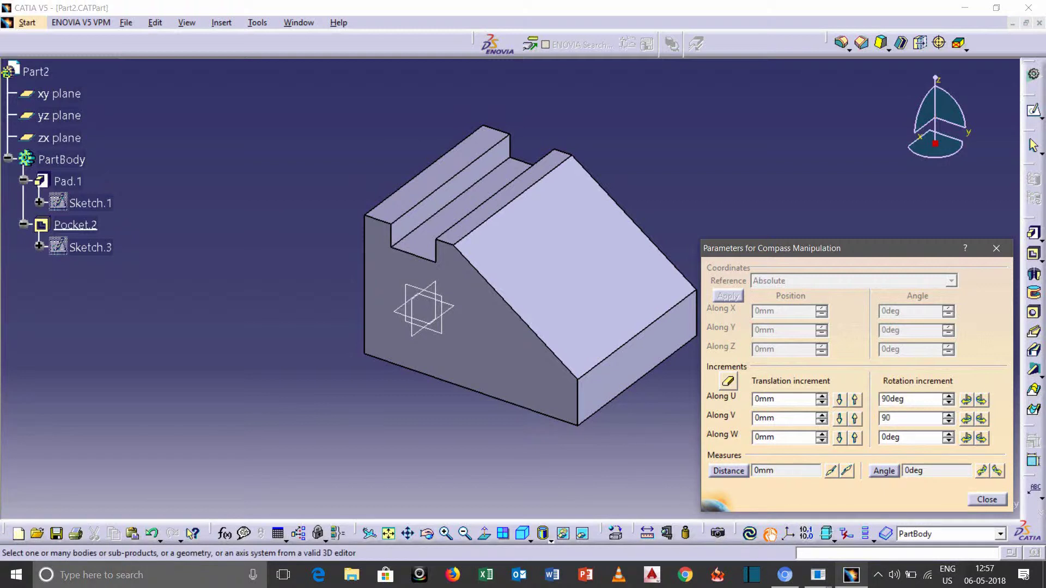
{"action": "double_click", "coordinate": [899, 437]}
{"action": "type", "text": "90"}
Test the 90deg rotations about U and V, leaving the part in its original orientation
{"action": "left_click", "coordinate": [981, 401]}
{"action": "left_click", "coordinate": [981, 400]}
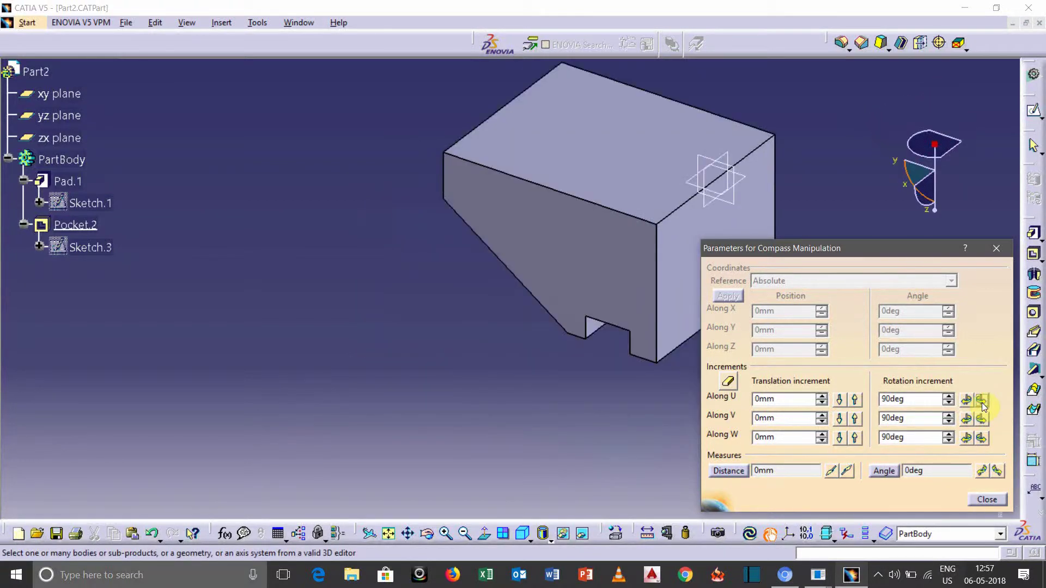
{"action": "left_click", "coordinate": [981, 401]}
{"action": "left_click", "coordinate": [981, 401]}
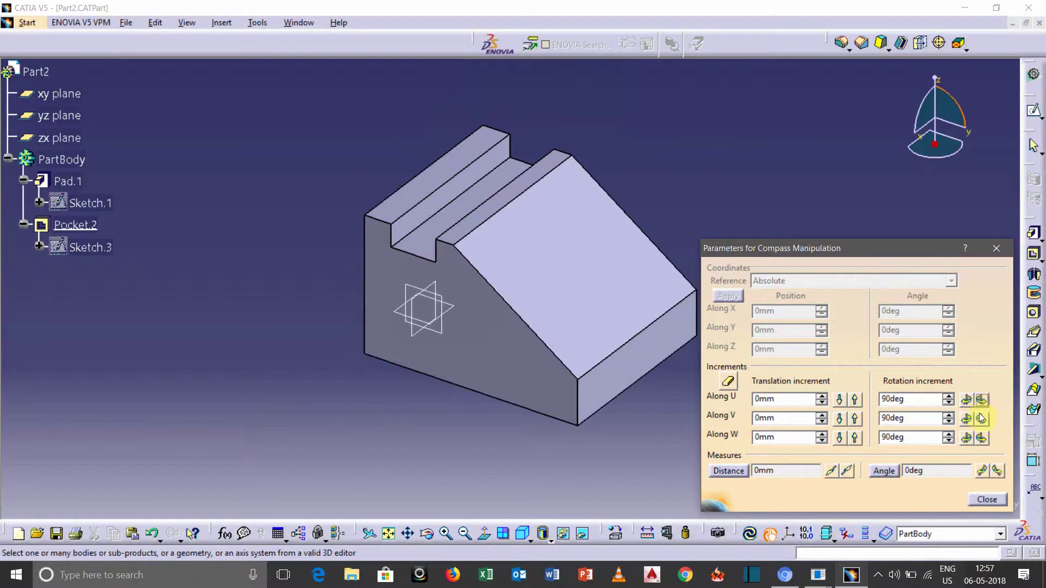
{"action": "left_click", "coordinate": [981, 419]}
{"action": "left_click", "coordinate": [981, 419]}
{"action": "left_click", "coordinate": [981, 419]}
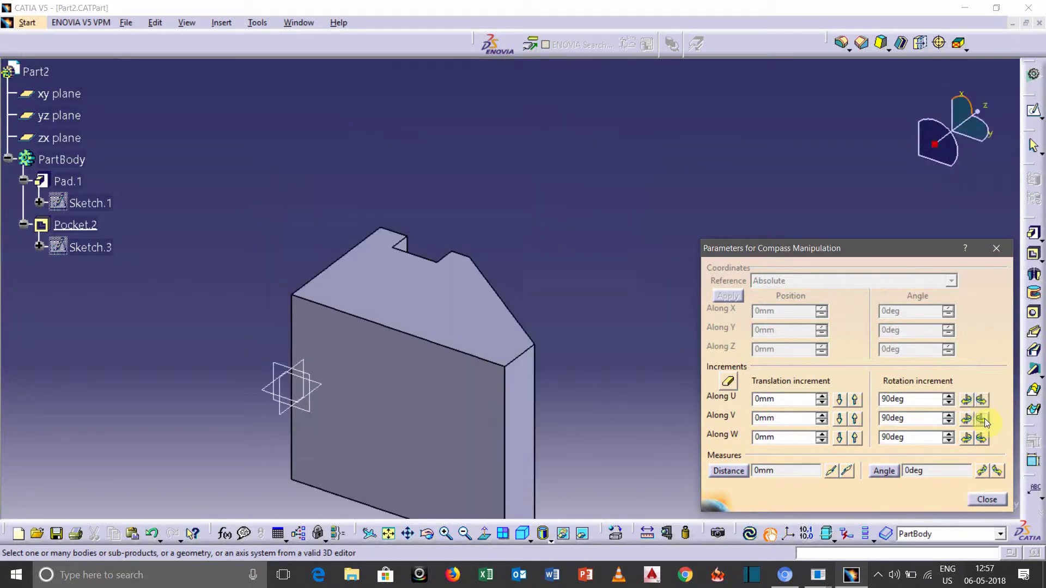
{"action": "left_click", "coordinate": [983, 419]}
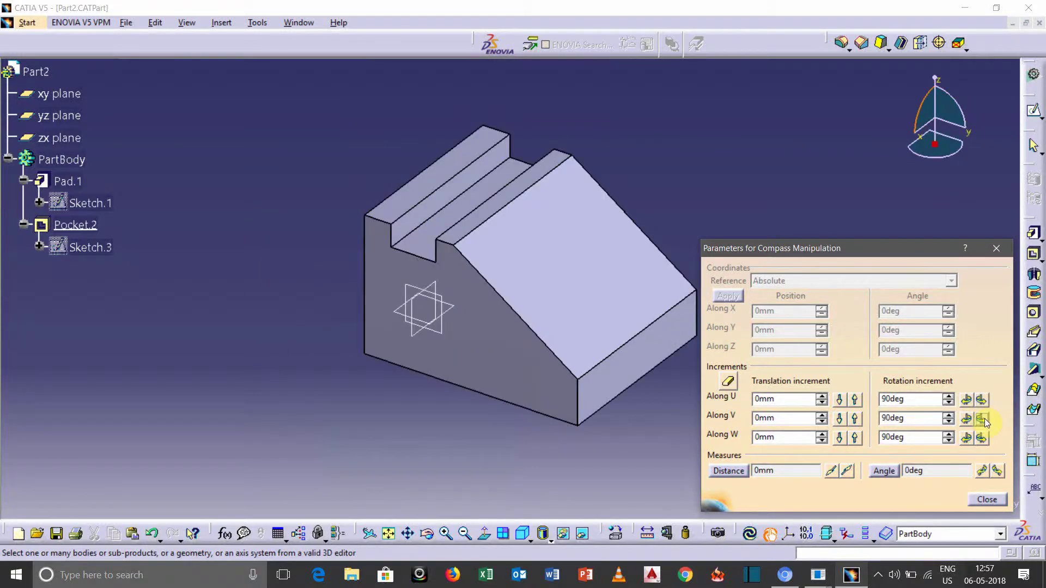
{"action": "left_click", "coordinate": [985, 499]}
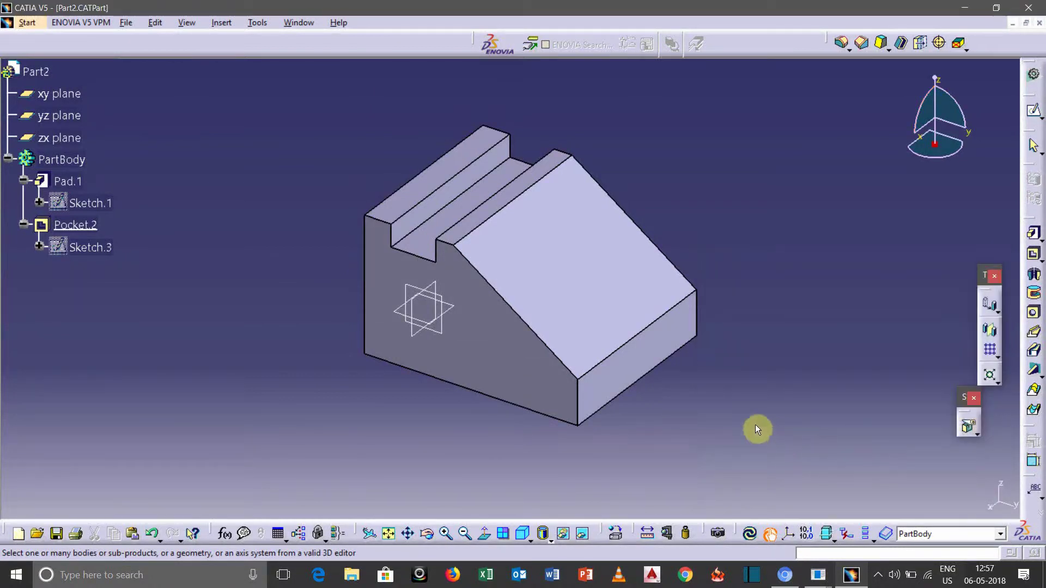
Pick the part's front face as isometric reference and keep the preview upright on Drawing1
{"action": "middle_click_drag", "start_coordinate": [759, 375], "coordinate": [708, 261]}
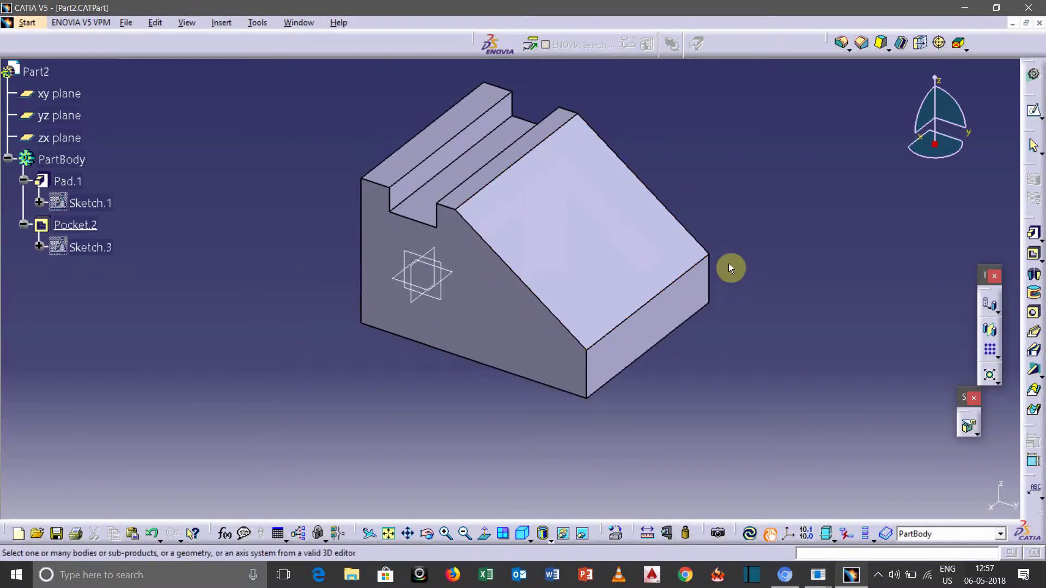
{"action": "left_click", "coordinate": [659, 330]}
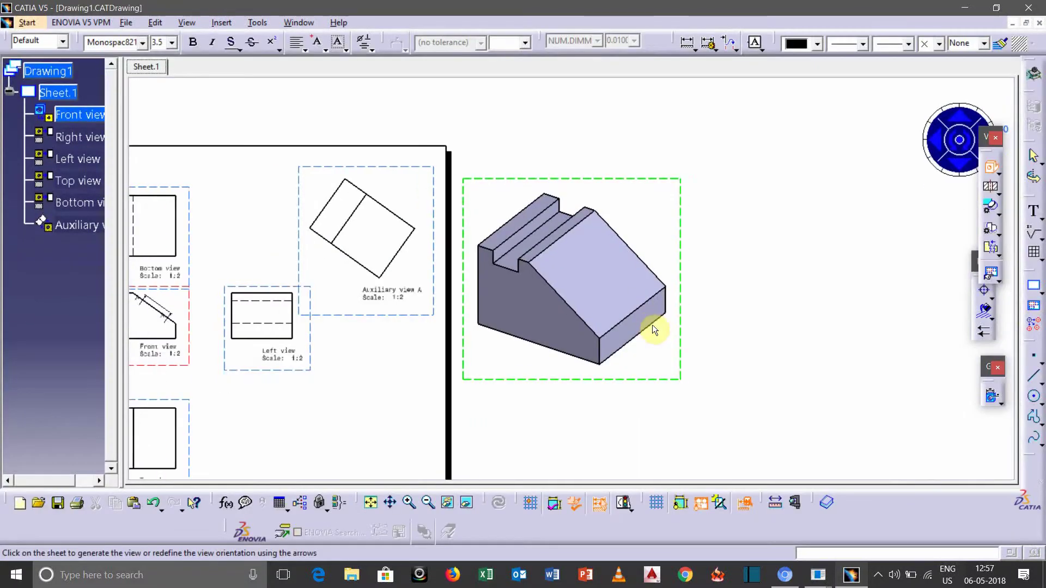
{"action": "middle_click_drag", "start_coordinate": [663, 316], "coordinate": [697, 275]}
{"action": "mouse_move", "coordinate": [810, 250]}
{"action": "middle_mouse_down"}
{"action": "mouse_move", "coordinate": [847, 245]}
{"action": "mouse_move", "coordinate": [894, 213]}
{"action": "middle_mouse_up"}
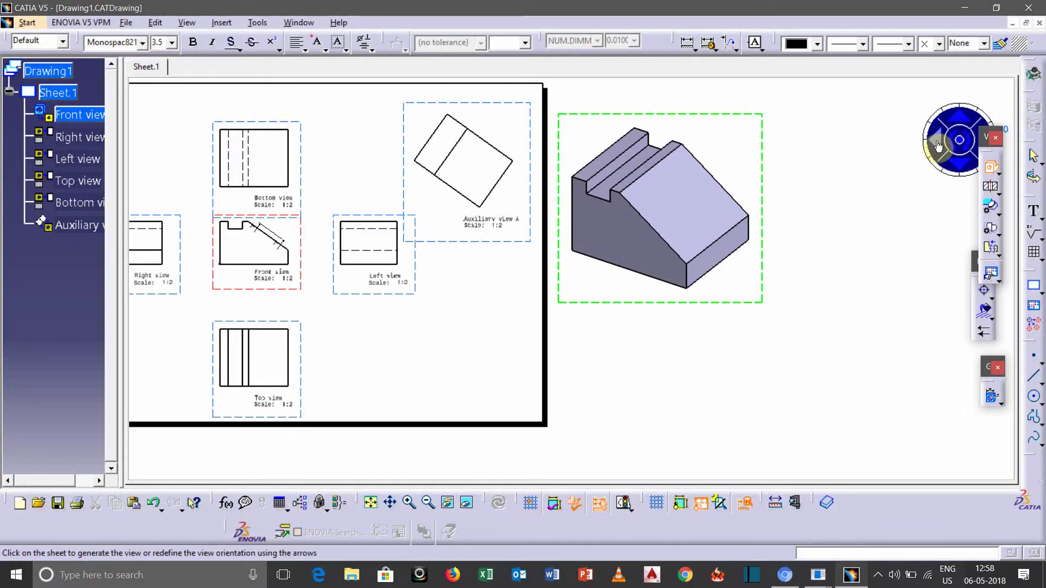
{"action": "left_click", "coordinate": [958, 120]}
{"action": "left_click", "coordinate": [965, 155]}
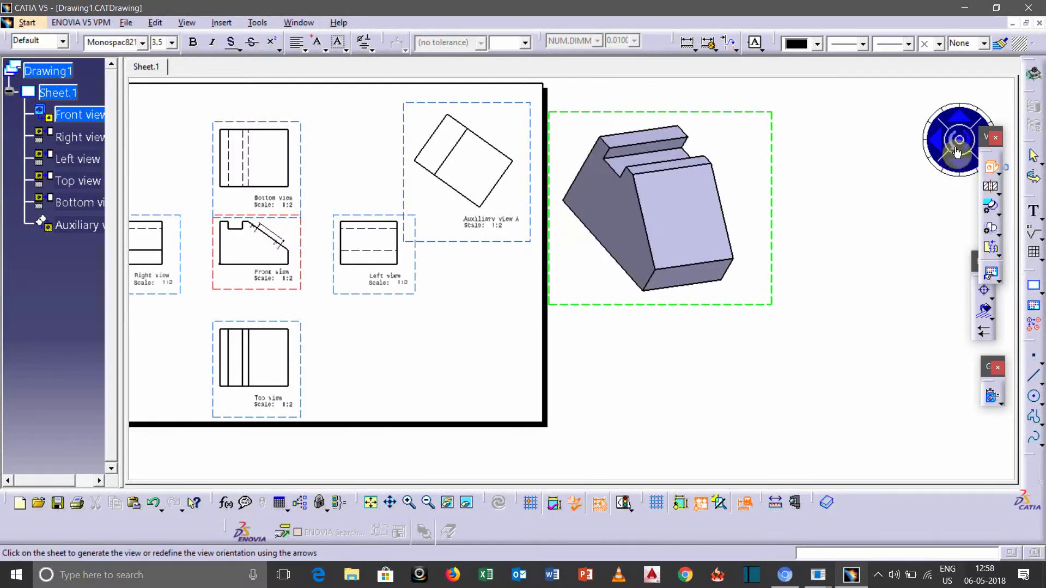
{"action": "mouse_move", "coordinate": [467, 329]}
{"action": "middle_mouse_down"}
{"action": "mouse_move", "coordinate": [549, 297]}
{"action": "mouse_move", "coordinate": [559, 305]}
{"action": "middle_mouse_up"}
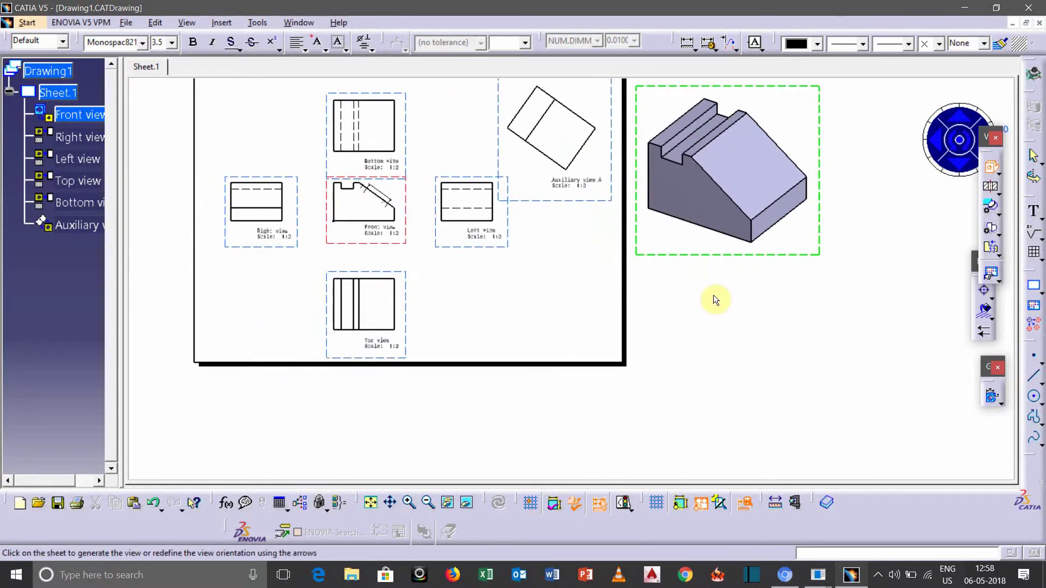
Place the isometric view beside the sheet and change its scale from 1:1 to 1:2
{"action": "left_click", "coordinate": [757, 309]}
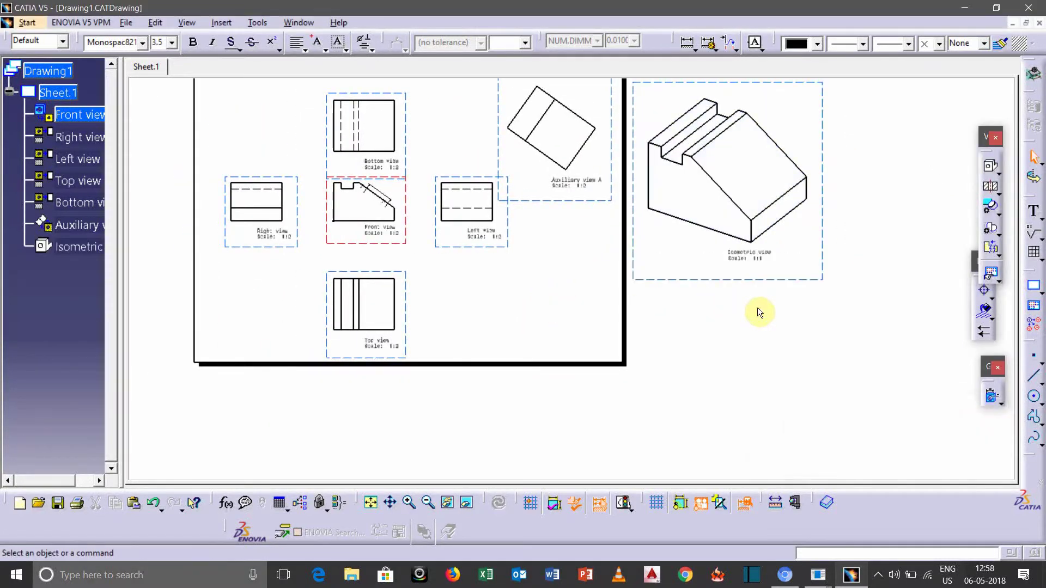
{"action": "mouse_move", "coordinate": [810, 273]}
{"action": "middle_mouse_down"}
{"action": "mouse_move", "coordinate": [763, 308]}
{"action": "mouse_move", "coordinate": [787, 273]}
{"action": "mouse_move", "coordinate": [781, 205]}
{"action": "middle_mouse_up"}
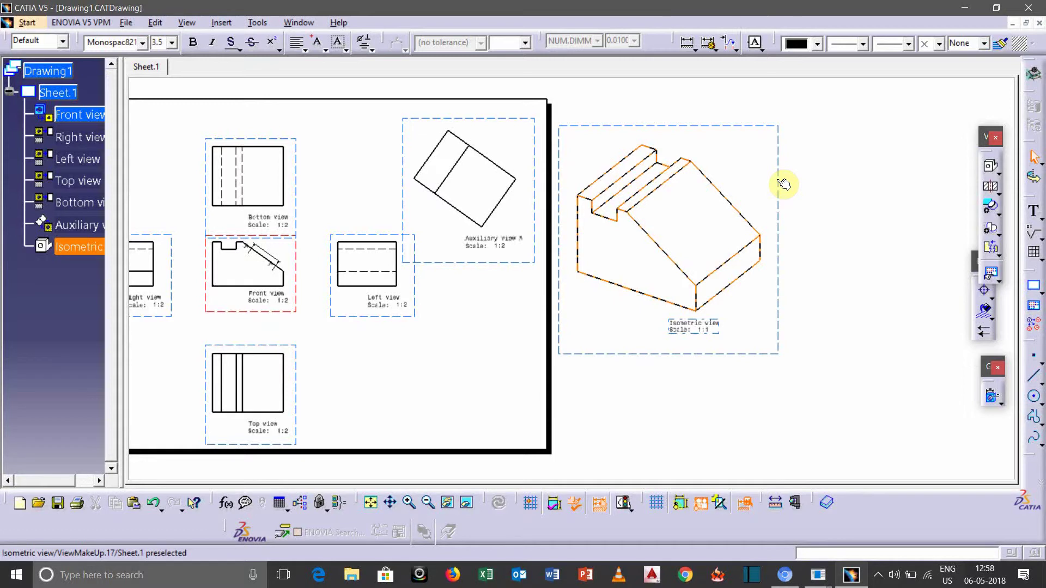
{"action": "right_click", "coordinate": [782, 184]}
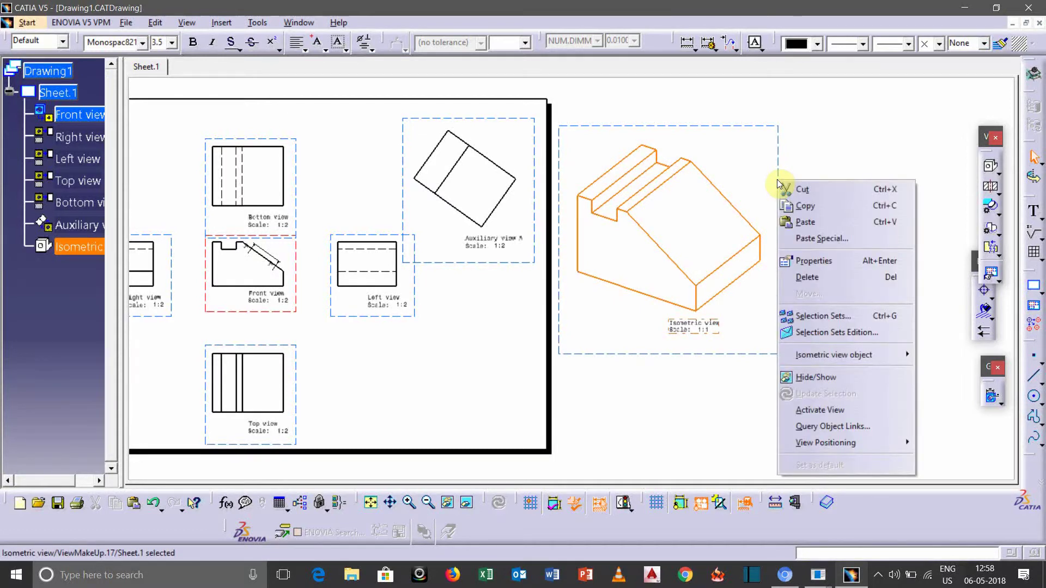
{"action": "left_click", "coordinate": [828, 264]}
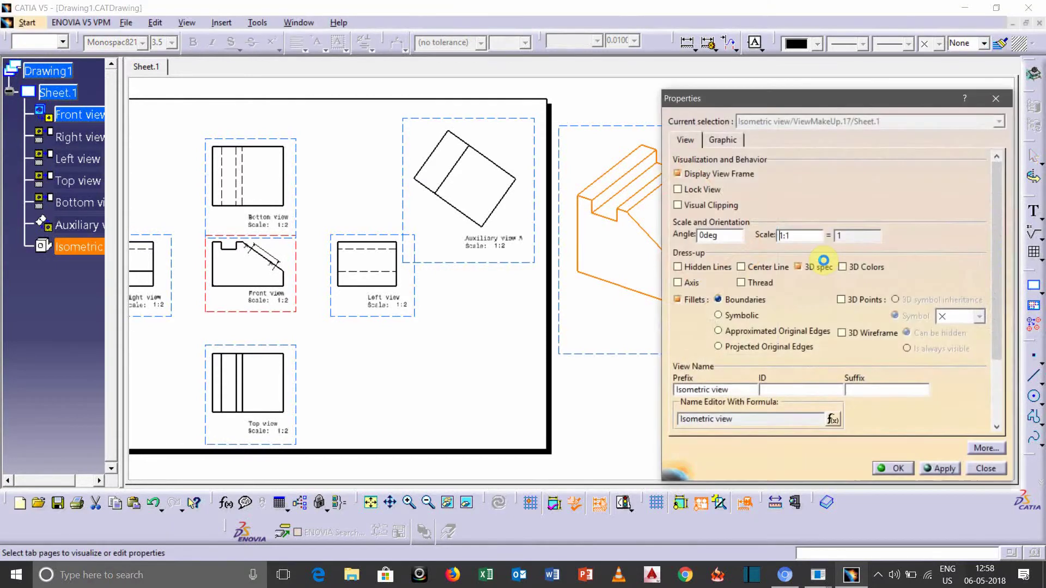
{"action": "left_click", "coordinate": [794, 238]}
{"action": "type", "text": "2"}
{"action": "left_click", "coordinate": [939, 469]}
{"action": "scroll", "coordinate": [689, 352], "scroll_direction": "up", "scroll_amount": 3}
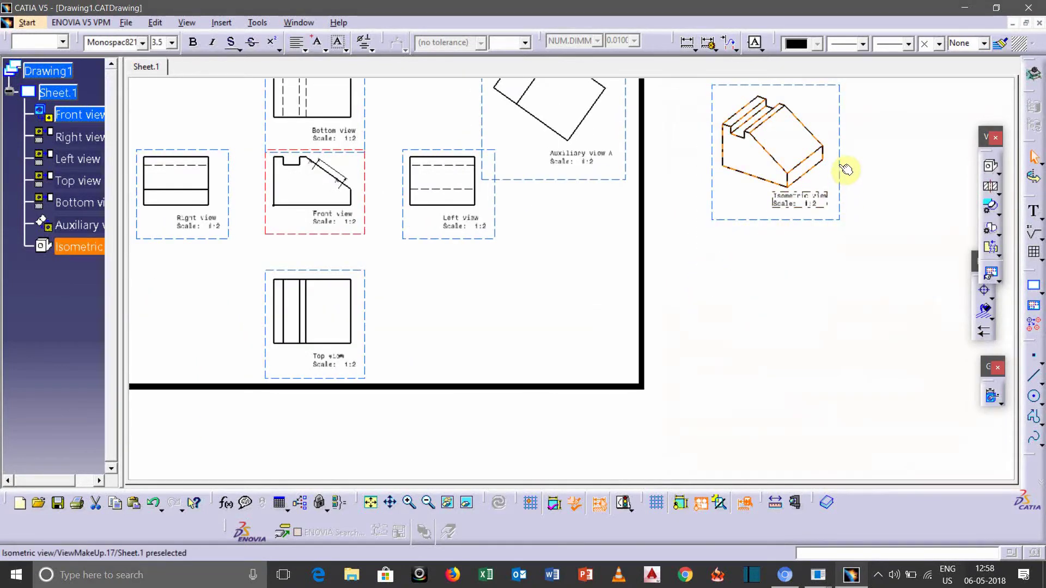
Drag the isometric view onto the sheet below Auxiliary view A, right of the top view, then deselect it
{"action": "left_click_drag", "start_coordinate": [838, 170], "coordinate": [605, 299]}
{"action": "mouse_move", "coordinate": [583, 324]}
{"action": "middle_mouse_down"}
{"action": "mouse_move", "coordinate": [554, 341]}
{"action": "mouse_move", "coordinate": [584, 345]}
{"action": "mouse_move", "coordinate": [547, 343]}
{"action": "mouse_move", "coordinate": [597, 327]}
{"action": "mouse_move", "coordinate": [616, 334]}
{"action": "mouse_move", "coordinate": [591, 299]}
{"action": "mouse_move", "coordinate": [566, 301]}
{"action": "mouse_move", "coordinate": [542, 339]}
{"action": "middle_mouse_up"}
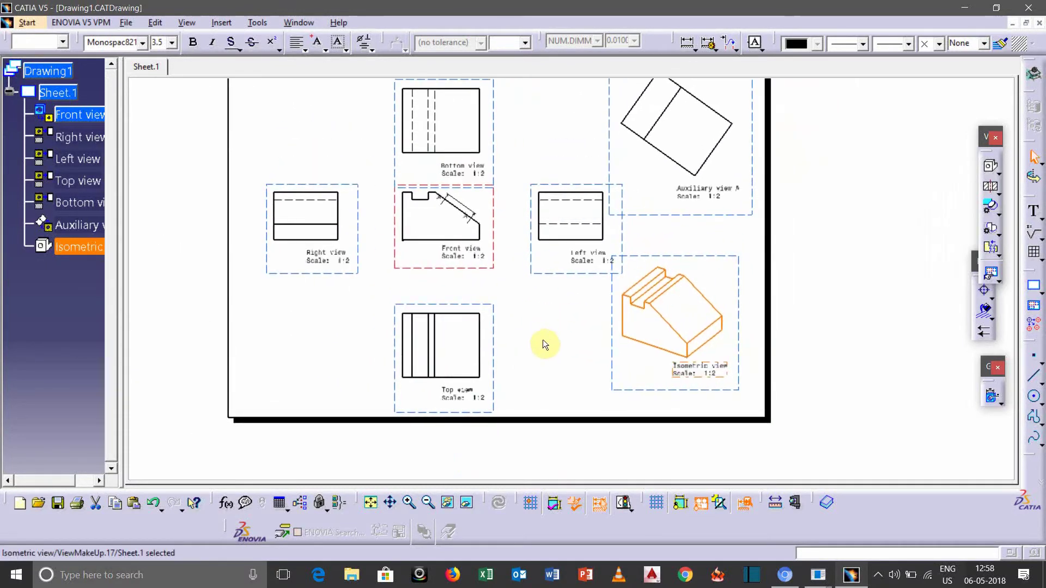
{"action": "left_click", "coordinate": [562, 327]}
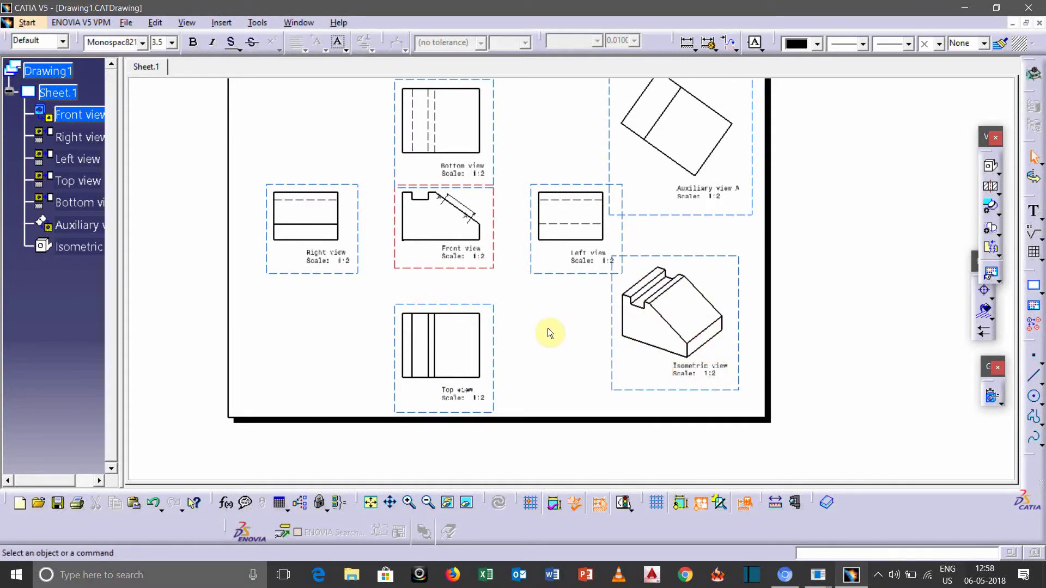
{"action": "mouse_move", "coordinate": [548, 327]}
{"action": "middle_mouse_down"}
{"action": "mouse_move", "coordinate": [551, 316]}
{"action": "mouse_move", "coordinate": [596, 332]}
{"action": "mouse_move", "coordinate": [558, 277]}
{"action": "mouse_move", "coordinate": [563, 294]}
{"action": "middle_mouse_up"}
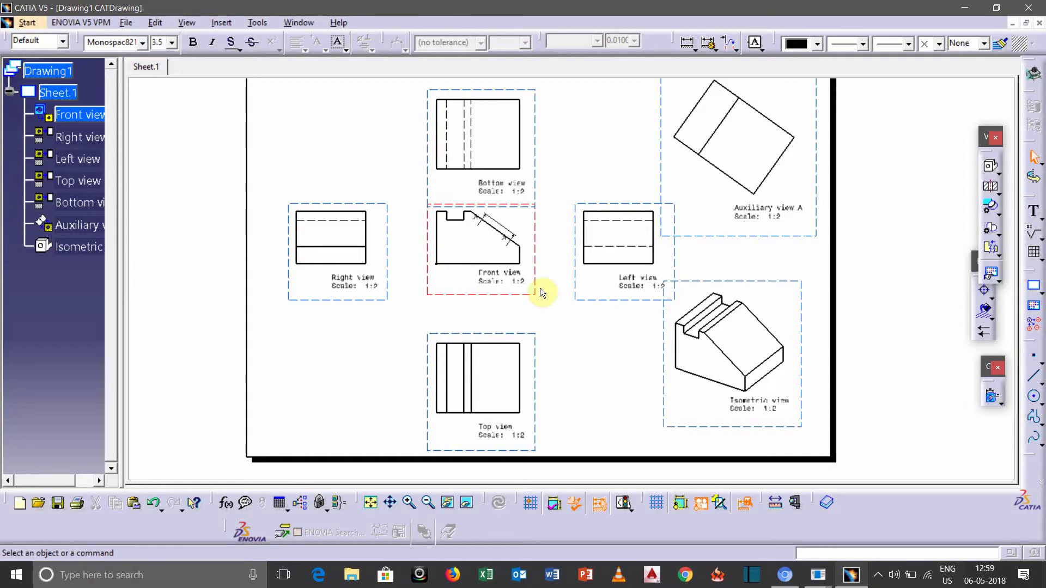
Recenter the sheet and expand the section view types under Offset Section View
{"action": "mouse_move", "coordinate": [569, 128]}
{"action": "middle_mouse_down"}
{"action": "mouse_move", "coordinate": [575, 215]}
{"action": "mouse_move", "coordinate": [582, 224]}
{"action": "mouse_move", "coordinate": [581, 196]}
{"action": "mouse_move", "coordinate": [597, 262]}
{"action": "mouse_move", "coordinate": [585, 145]}
{"action": "mouse_move", "coordinate": [614, 217]}
{"action": "mouse_move", "coordinate": [625, 140]}
{"action": "middle_mouse_up"}
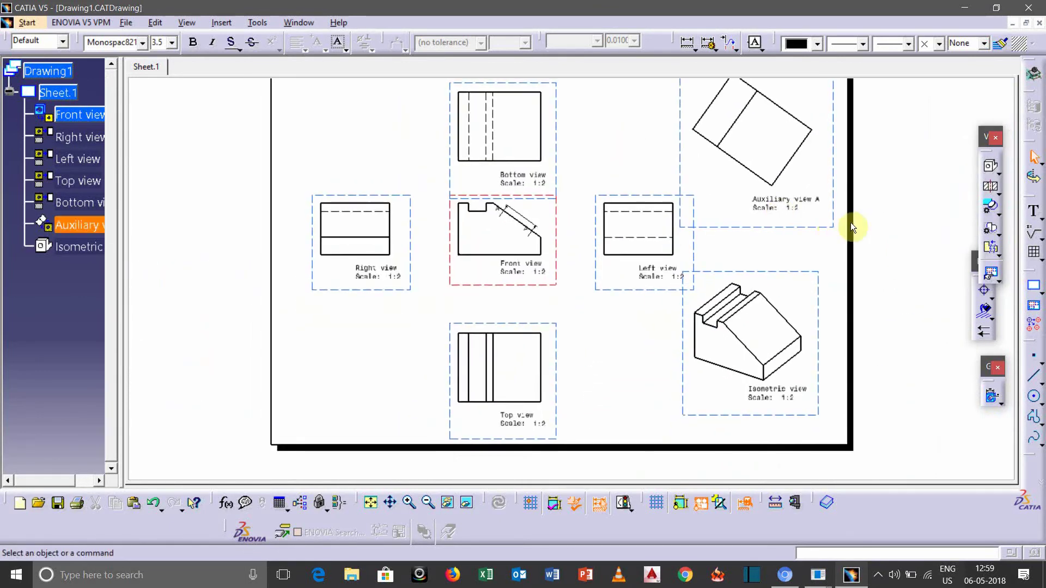
{"action": "left_click", "coordinate": [998, 195]}
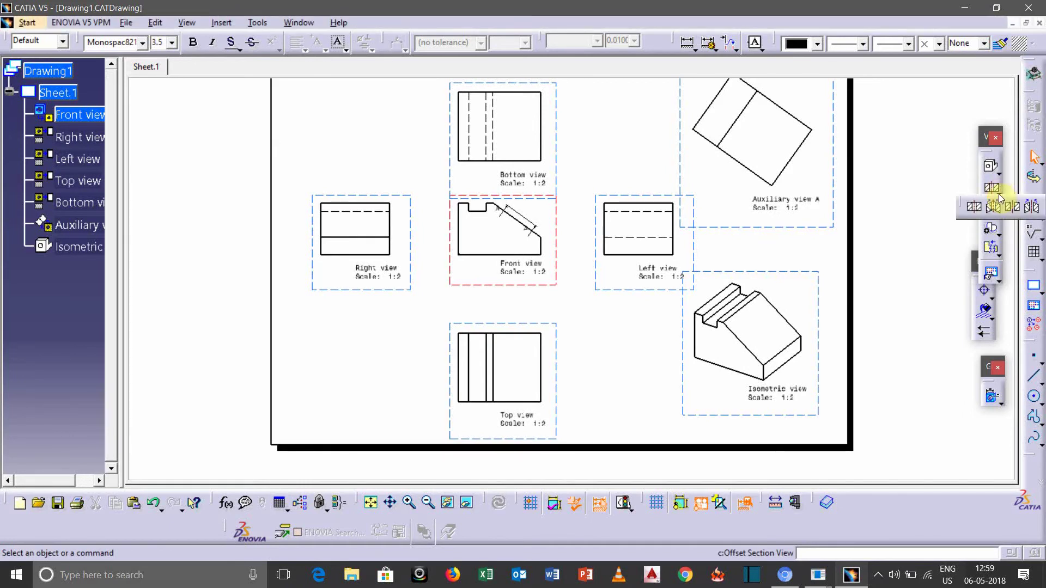